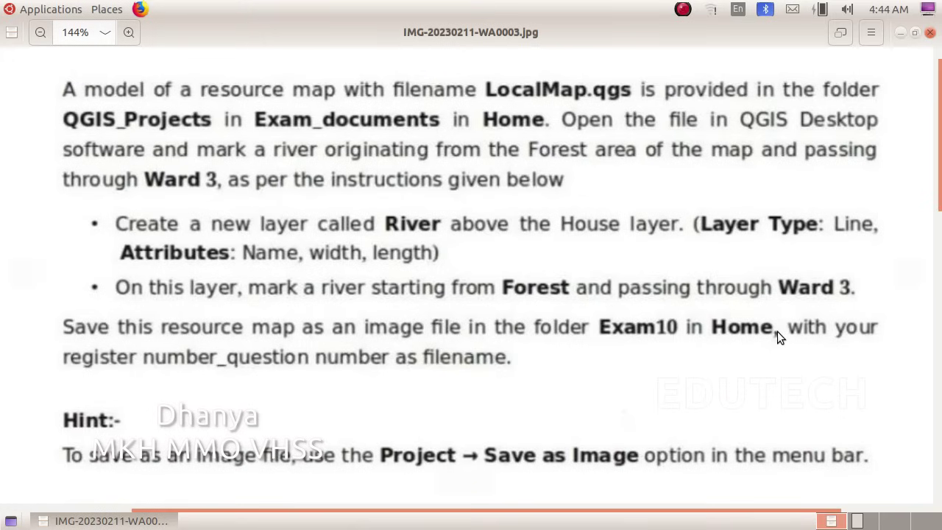
# Review the river-mapping task in the question image, then launch QGIS Desktop and dismiss its startup tips
pyautogui.scroll(-1, 772, 332)
pyautogui.scroll(2, 646, 320)
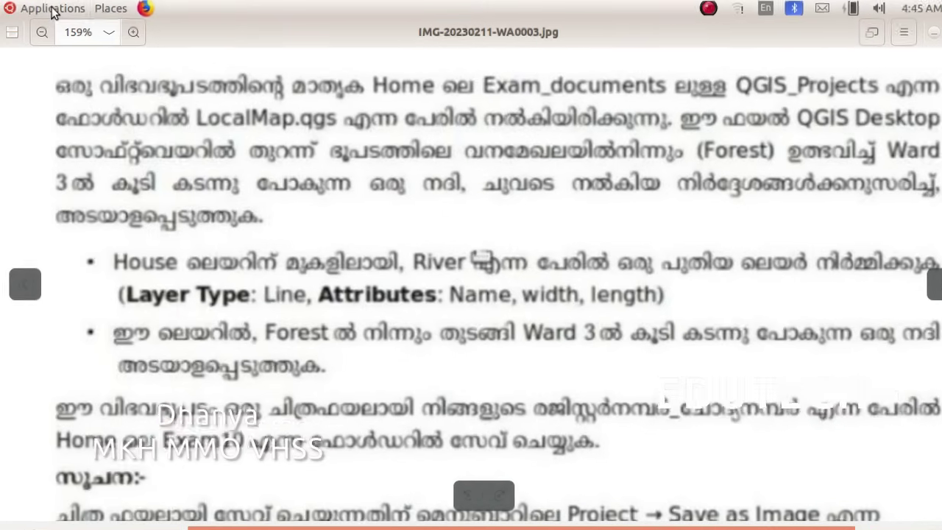
pyautogui.click(50, 9)
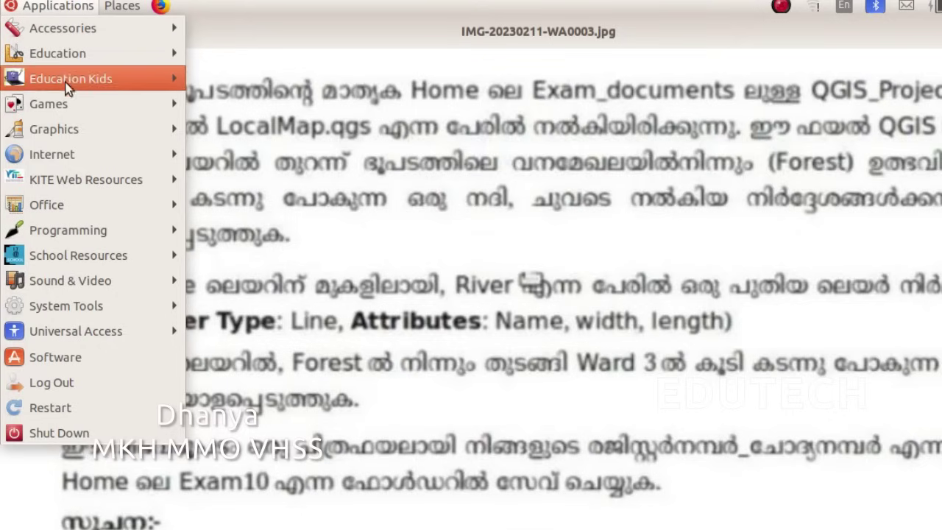
pyautogui.moveTo(83, 58)
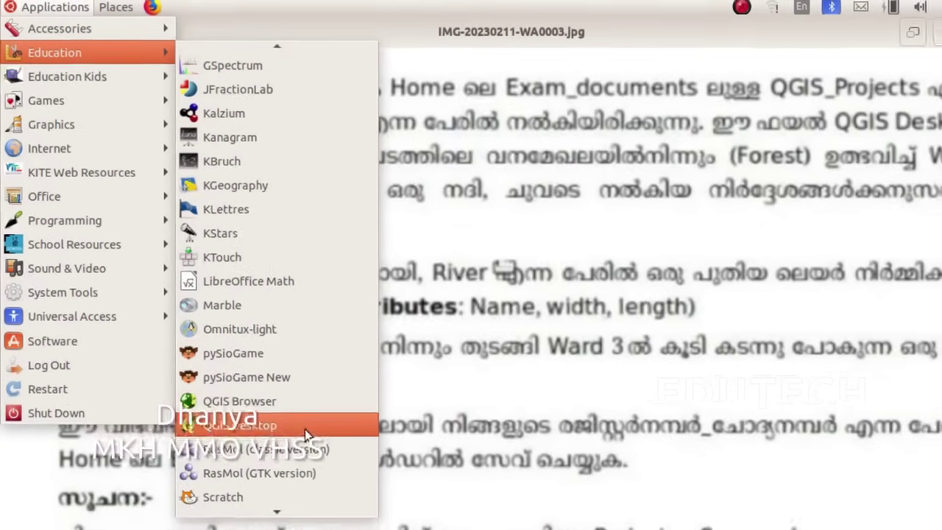
pyautogui.click(321, 450)
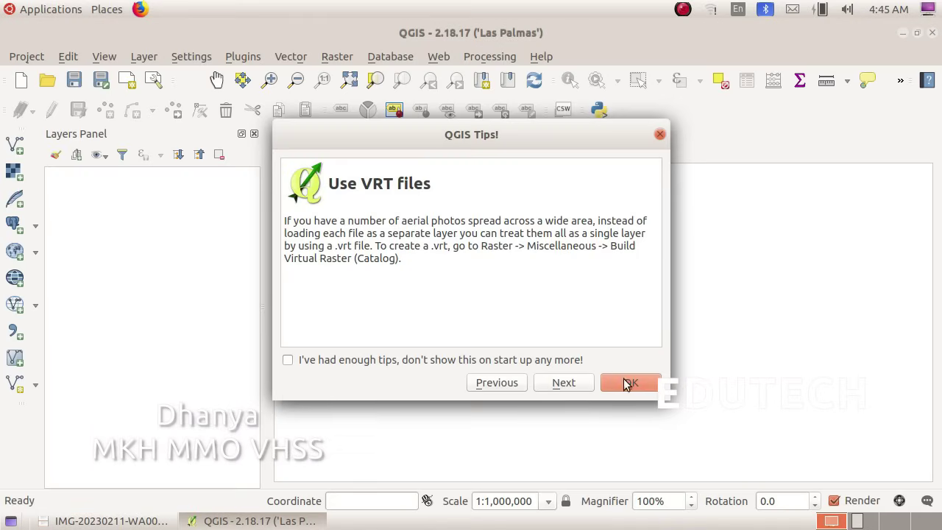
pyautogui.click(629, 383)
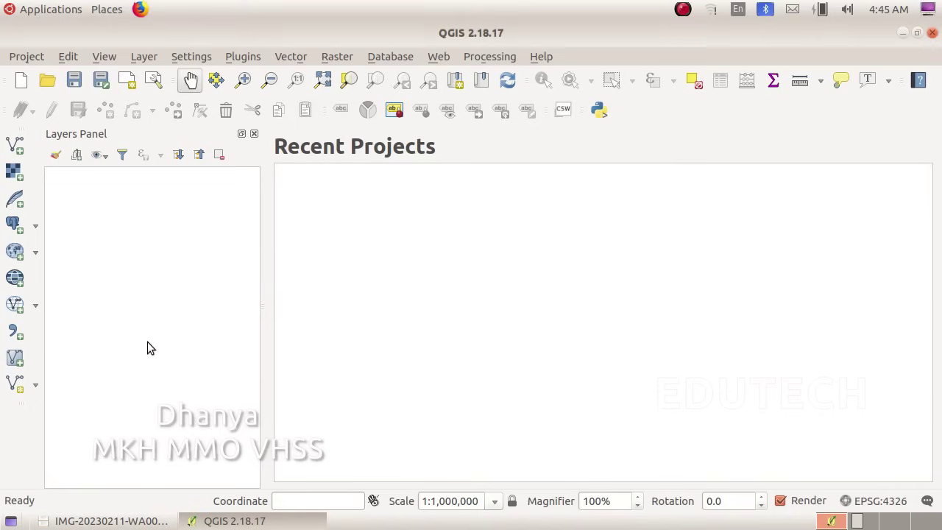
# Open the project LocalMap.qgs from the QGIS_Projects folder inside Exam_documents in the home folder
pyautogui.click(132, 518)
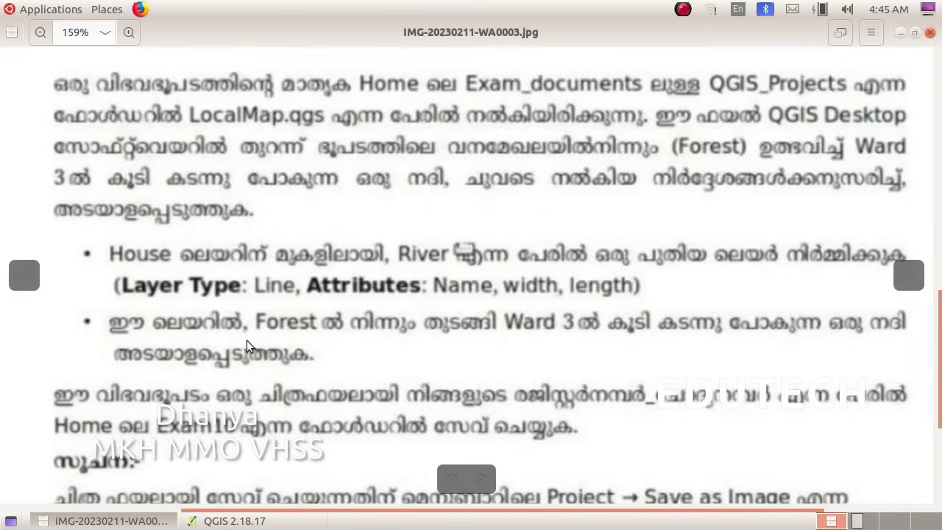
pyautogui.click(228, 520)
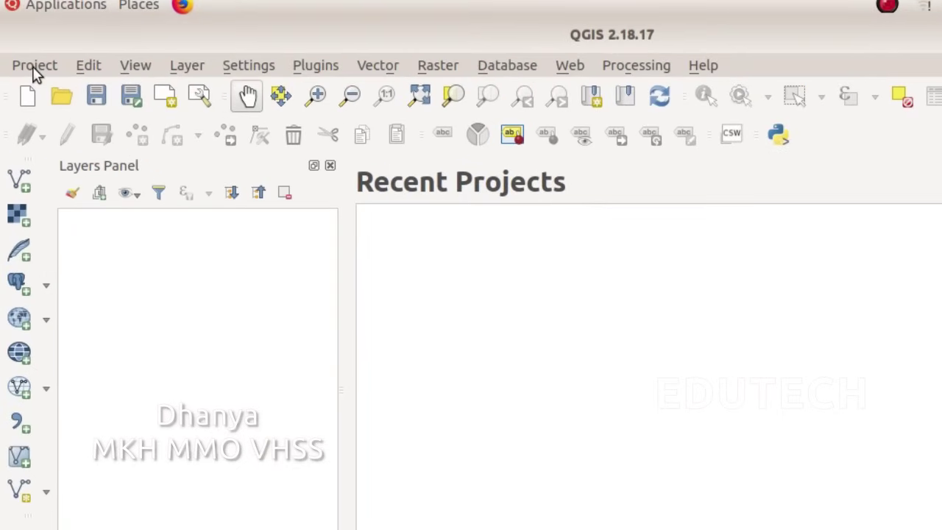
pyautogui.click(32, 65)
pyautogui.click(40, 118)
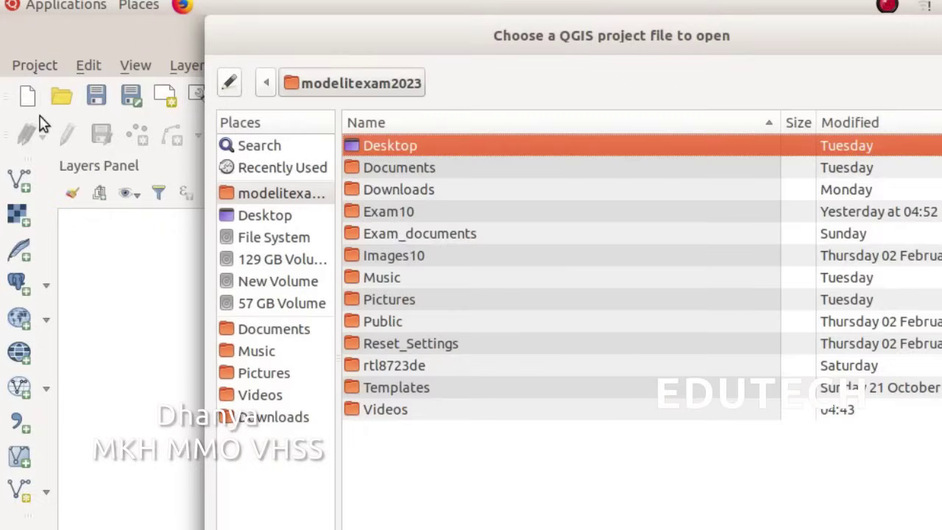
pyautogui.click(300, 194)
pyautogui.doubleClick(413, 231)
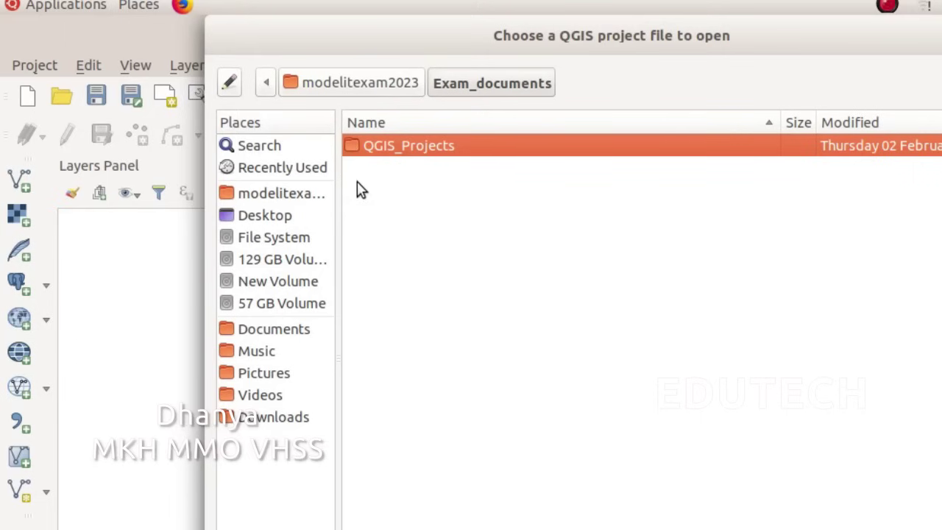
pyautogui.doubleClick(412, 146)
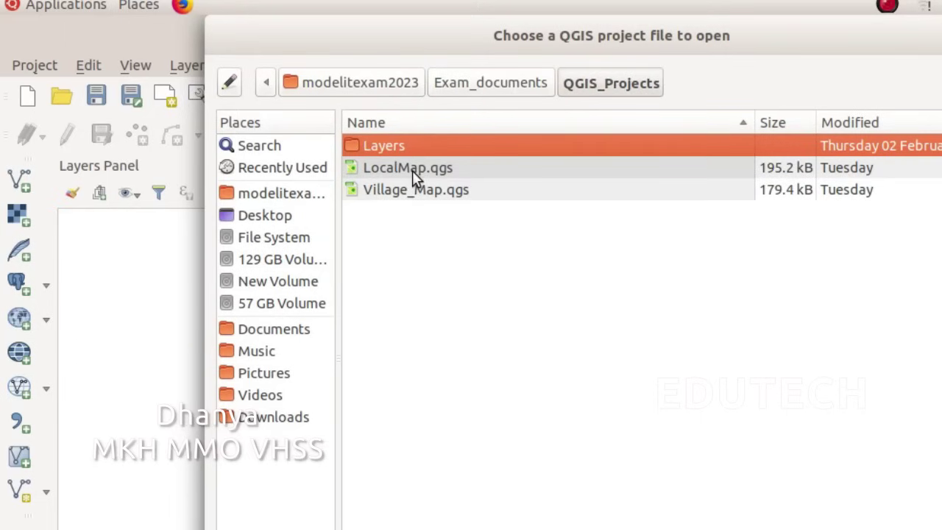
pyautogui.click(412, 171)
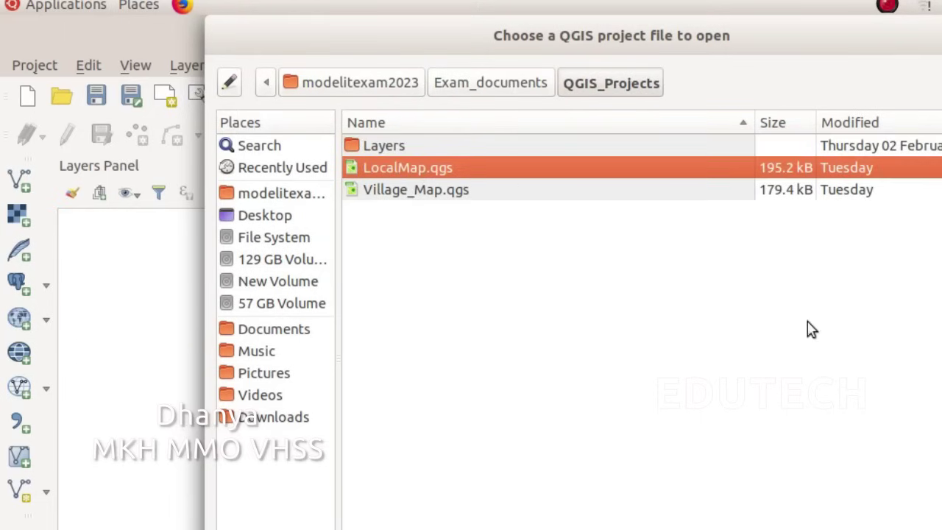
pyautogui.press('Return')
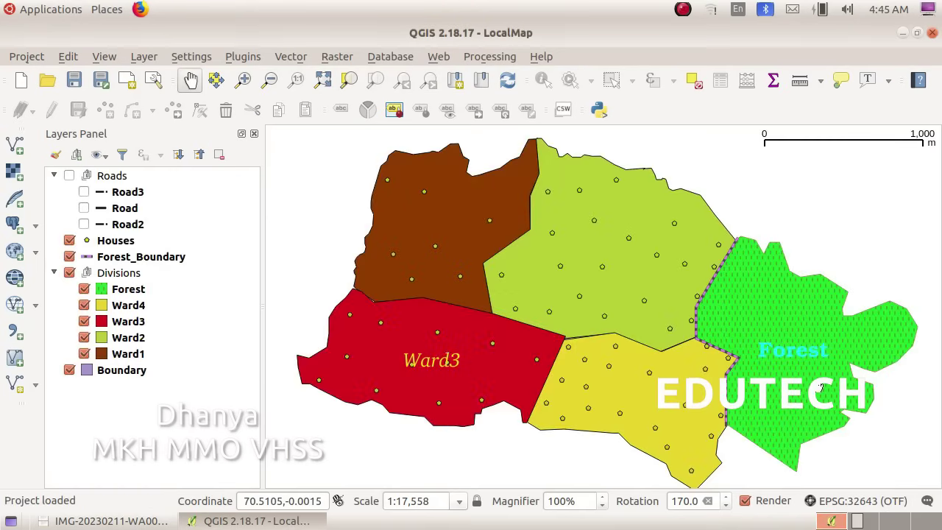
# Check the layer requirements in the question image and select the Houses layer in the LocalMap project
pyautogui.click(138, 522)
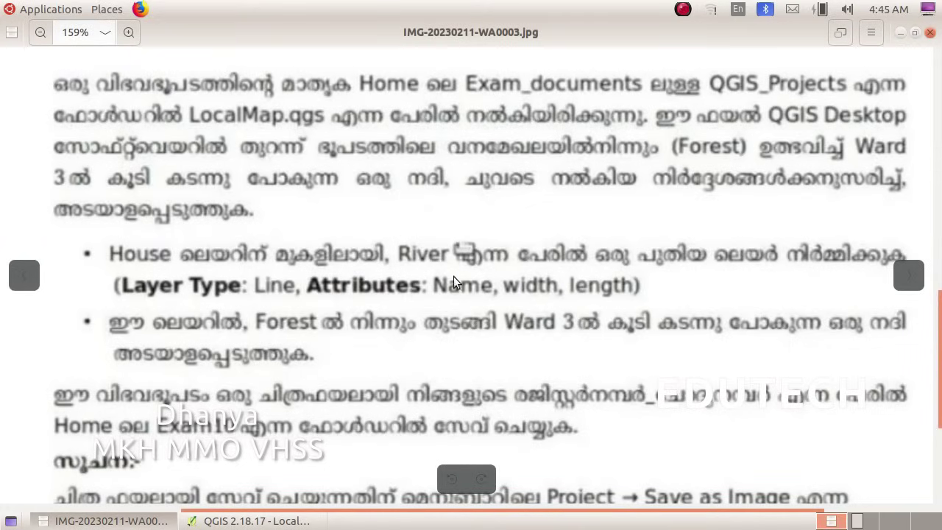
pyautogui.click(250, 521)
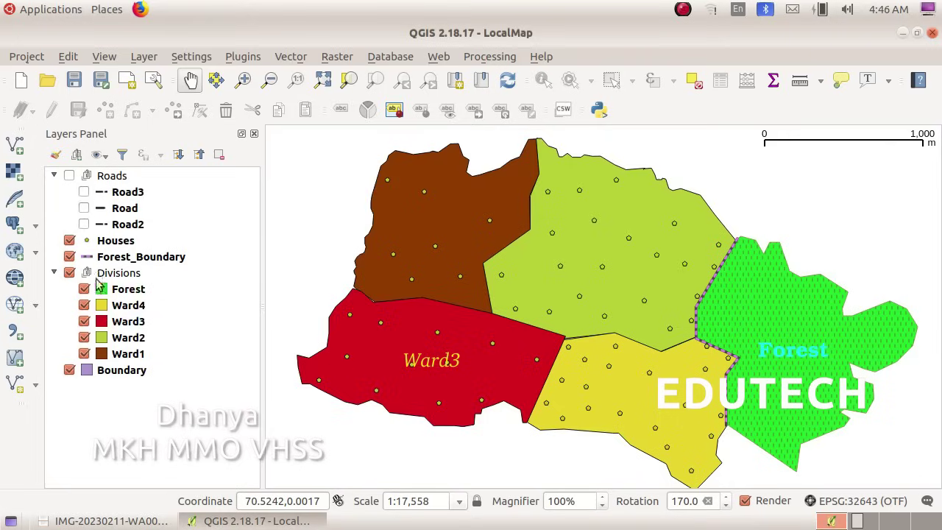
pyautogui.click(95, 241)
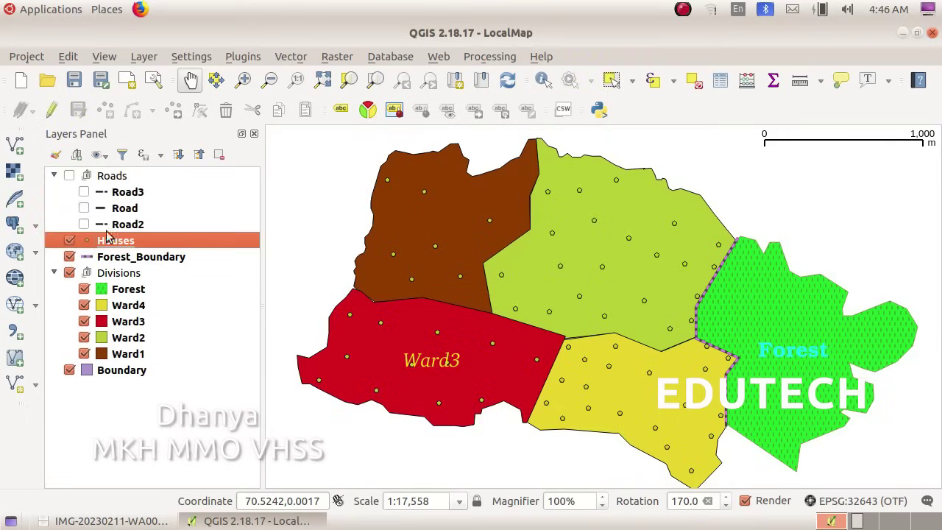
pyautogui.click(326, 197)
pyautogui.moveTo(769, 356); pyautogui.dragTo(516, 253)
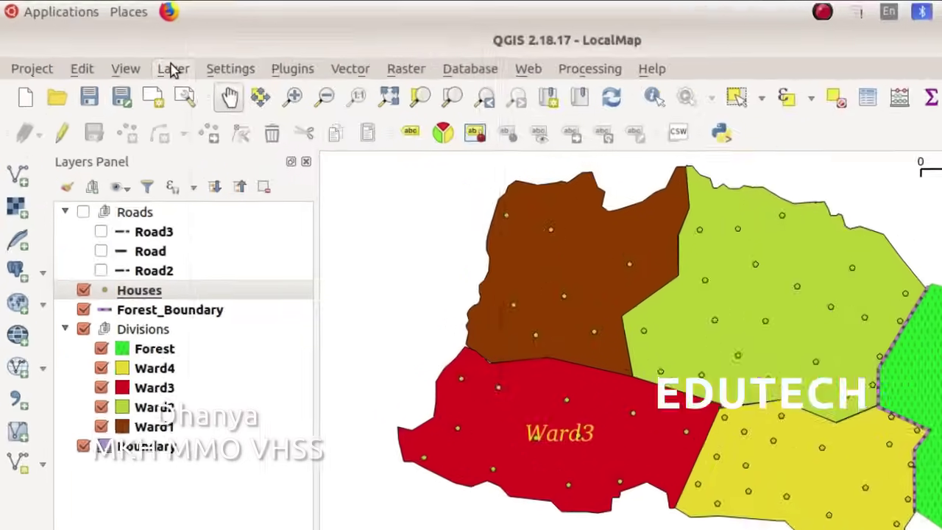
# Start a new shapefile layer and set its geometry type to Line, as the question image requires
pyautogui.click(143, 56)
pyautogui.moveTo(244, 40)
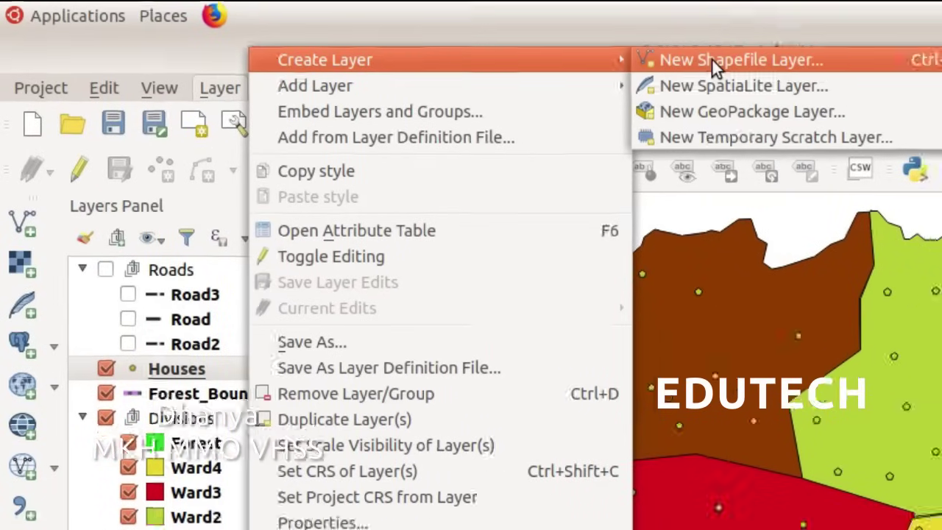
pyautogui.click(713, 61)
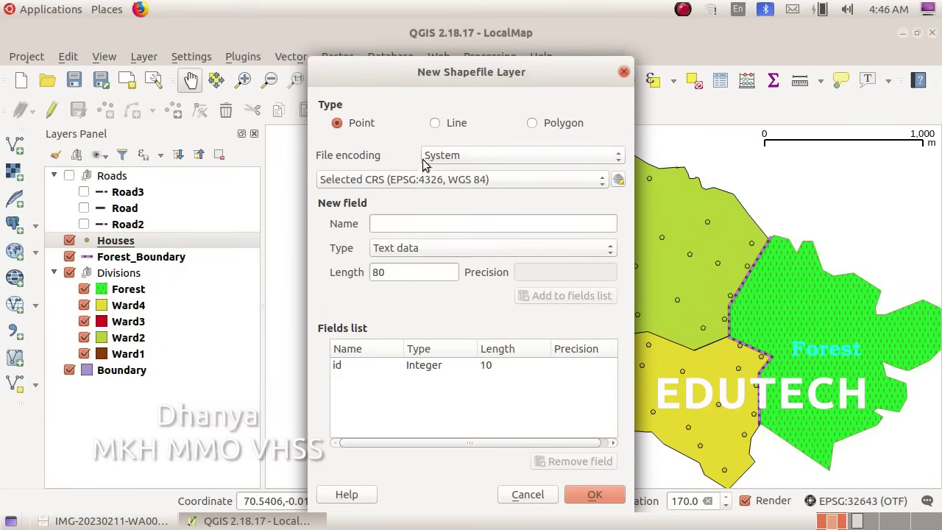
pyautogui.click(153, 526)
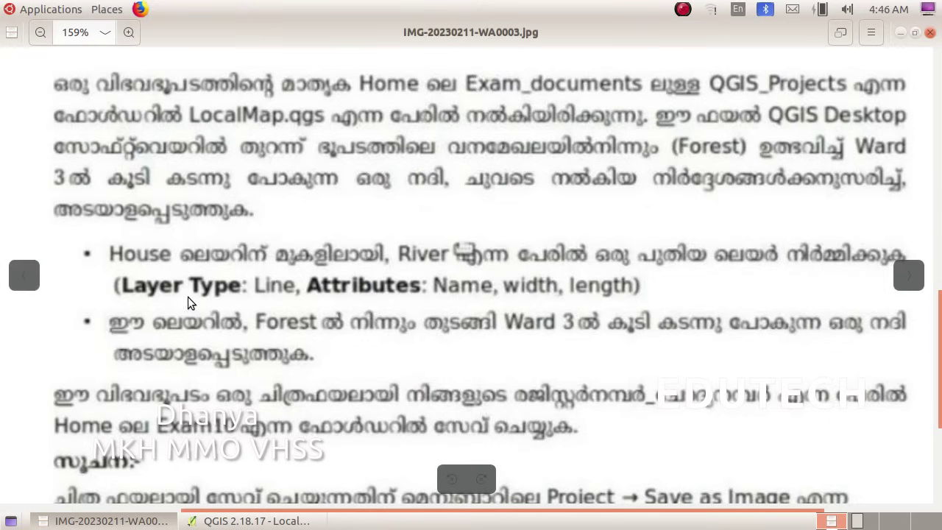
pyautogui.click(254, 520)
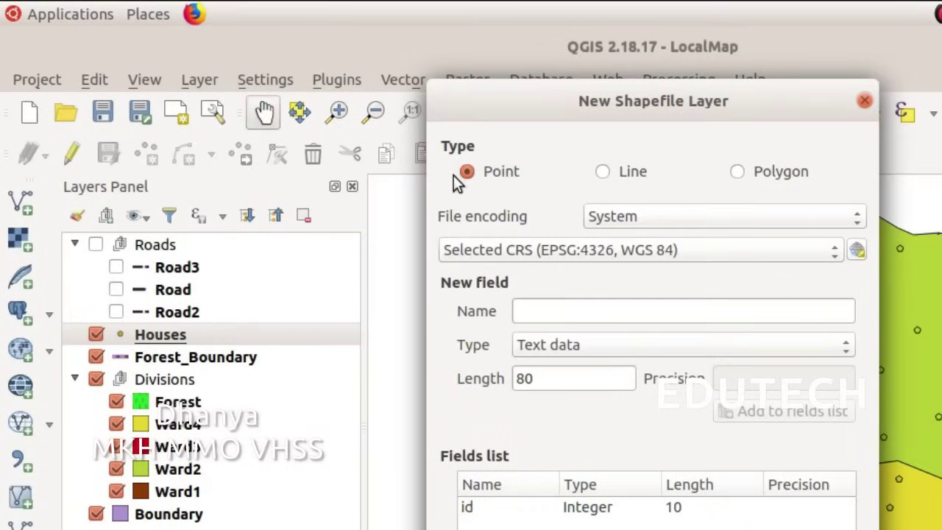
pyautogui.click(607, 173)
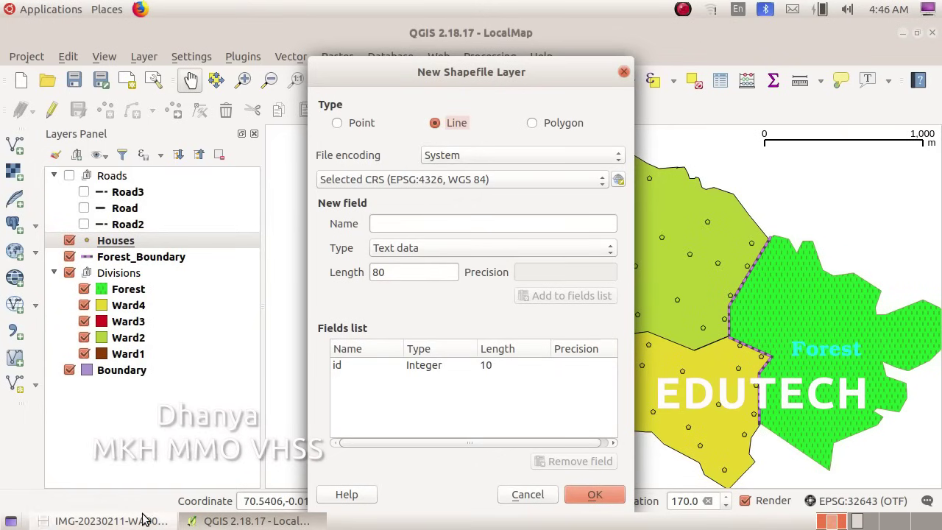
# Add a text data field called Name to the new shapefile layer's attribute fields
pyautogui.click(110, 520)
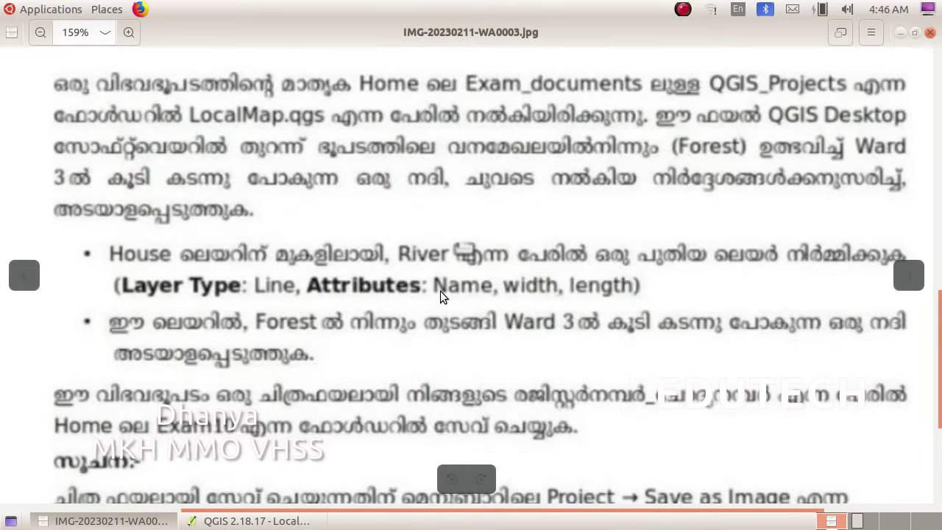
pyautogui.click(256, 523)
pyautogui.click(405, 225)
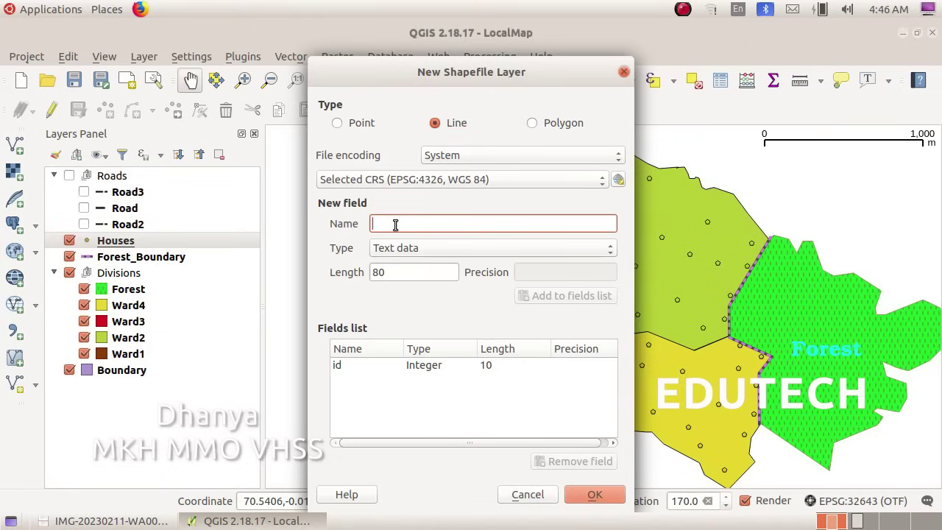
pyautogui.write('Name')
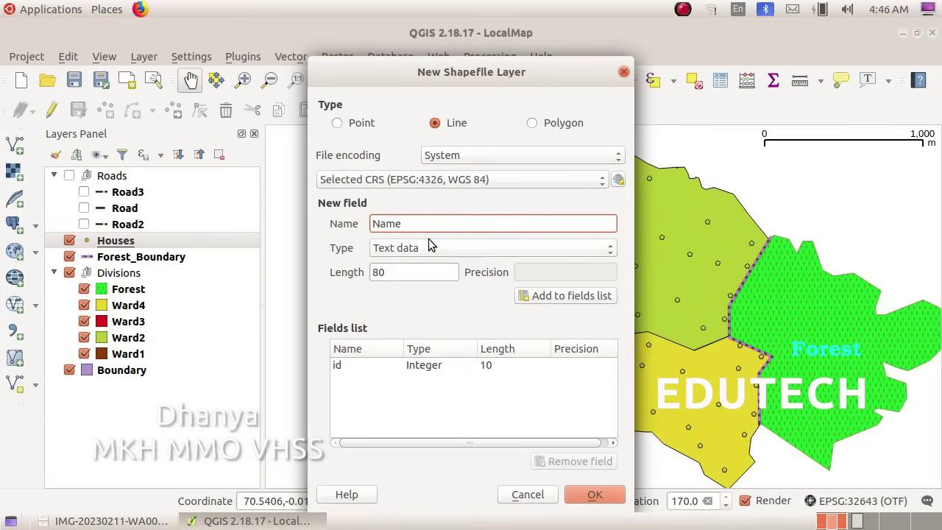
pyautogui.click(560, 299)
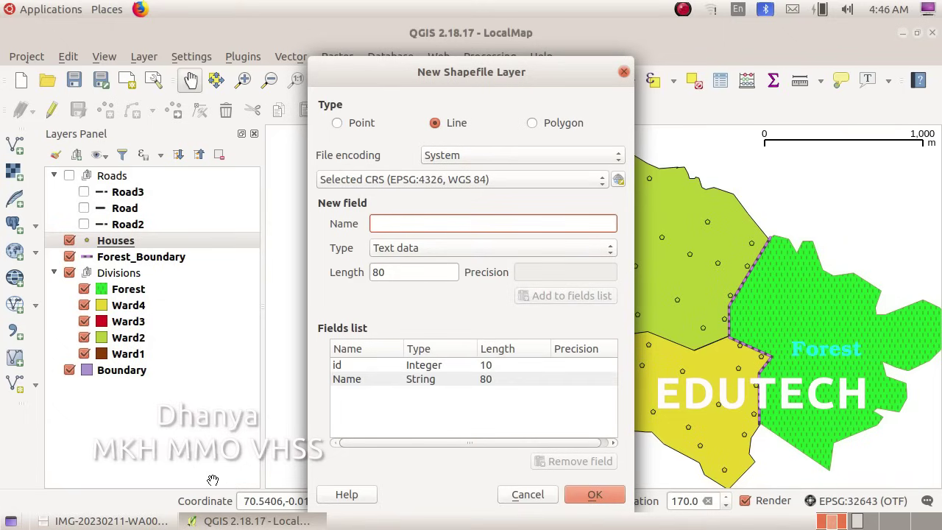
# Add a whole number field called width to the new shapefile layer's attribute fields
pyautogui.click(110, 521)
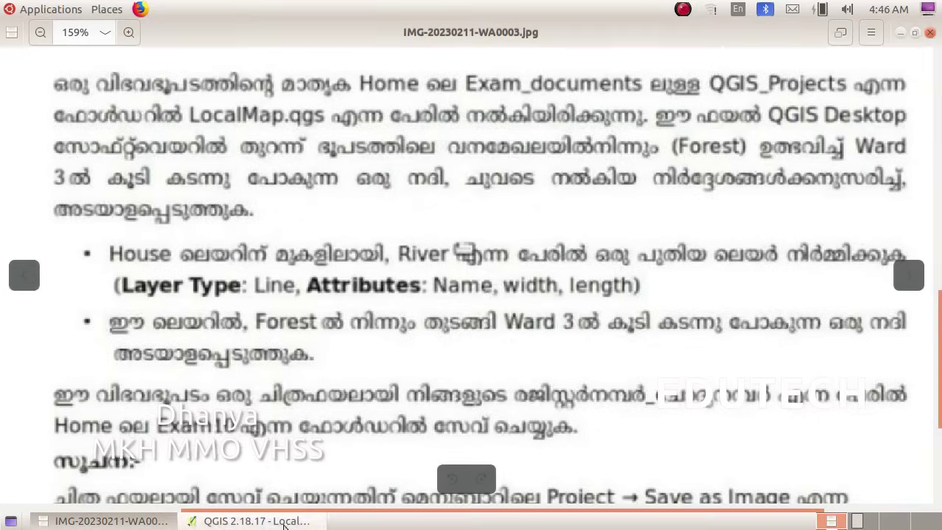
pyautogui.click(250, 521)
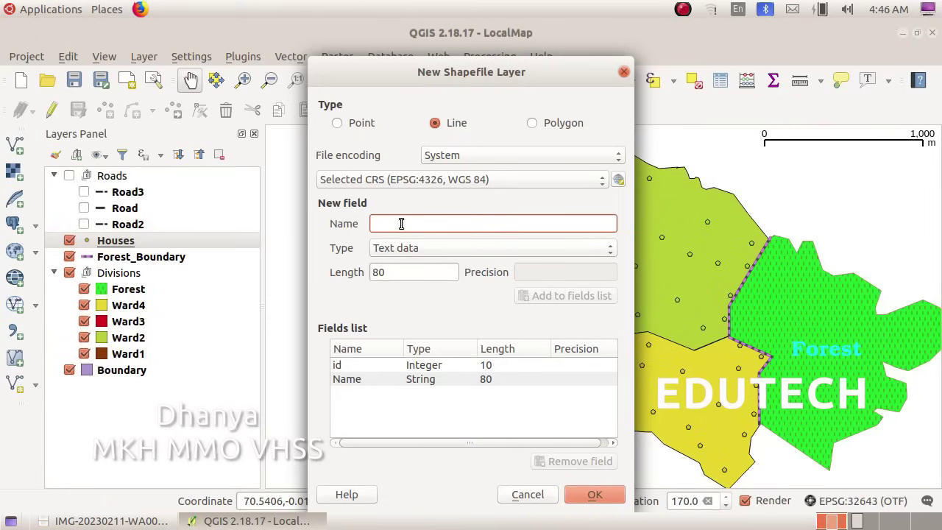
pyautogui.write('width')
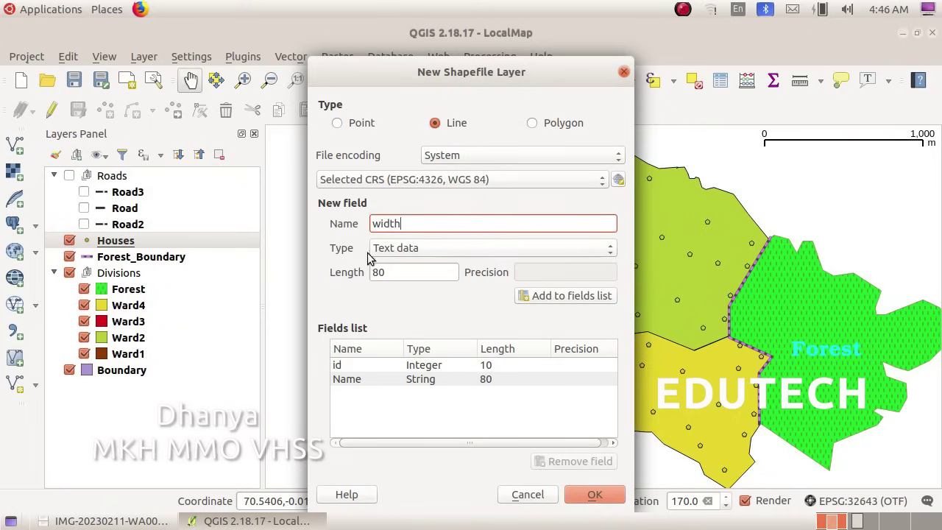
pyautogui.click(396, 252)
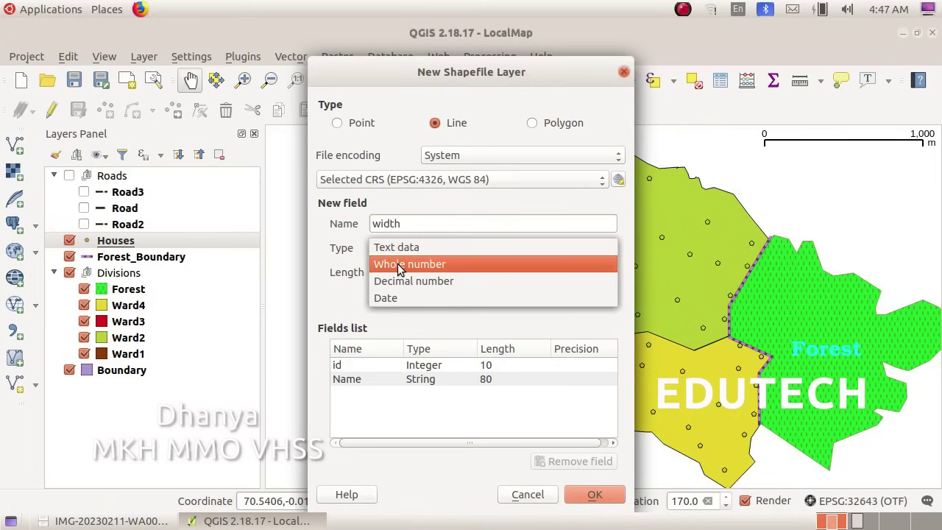
pyautogui.click(400, 266)
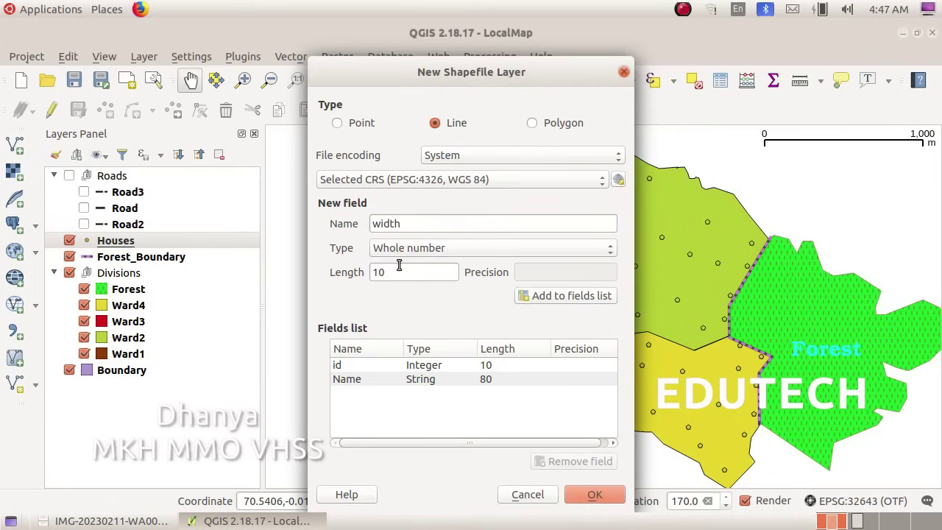
pyautogui.click(546, 302)
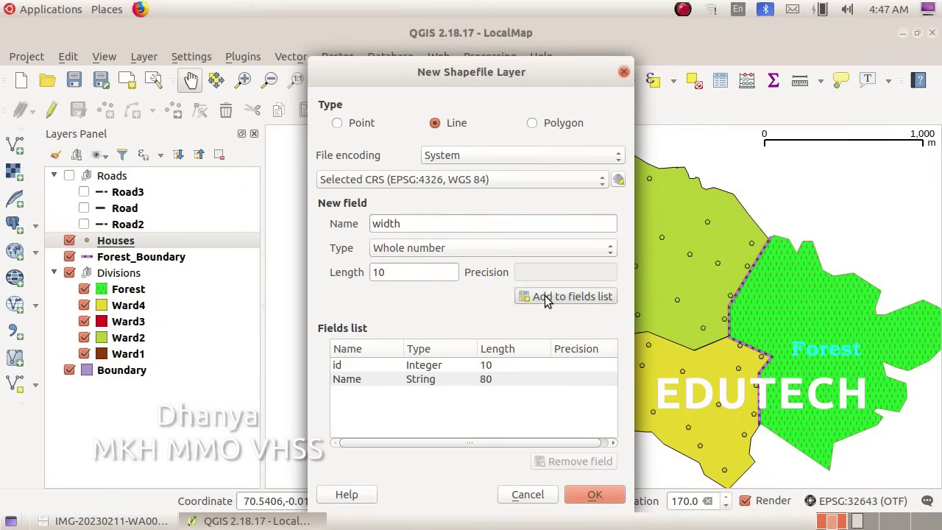
# Check the third required attribute in the question image and add a whole number field called Length to the new layer's fields
pyautogui.click(416, 224)
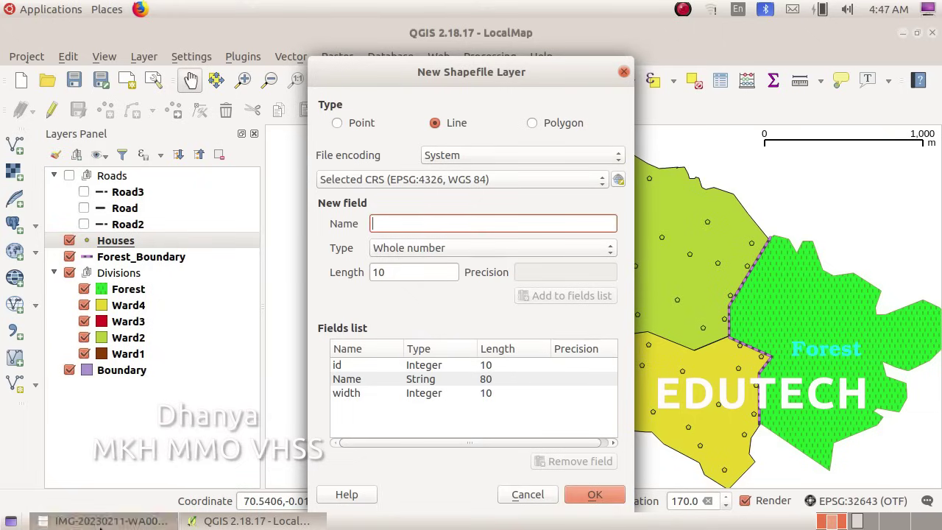
pyautogui.click(110, 520)
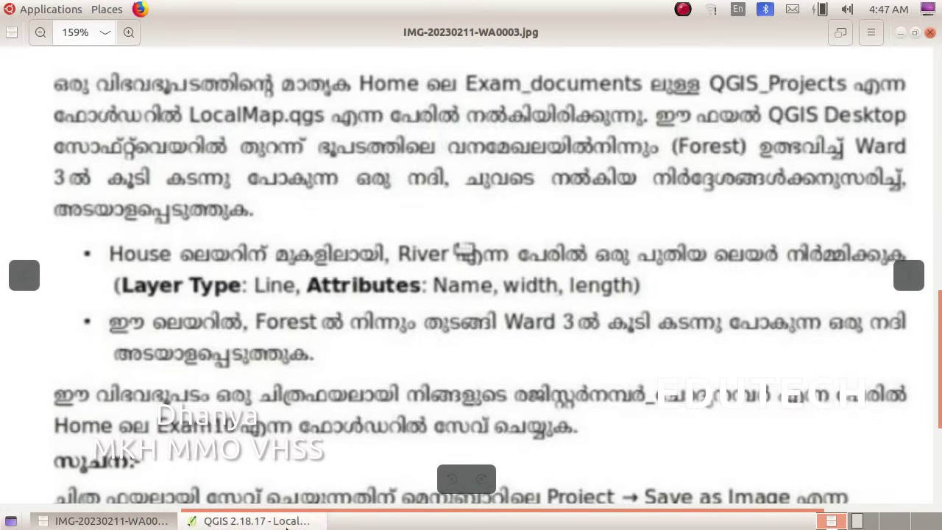
pyautogui.click(250, 520)
pyautogui.write('L')
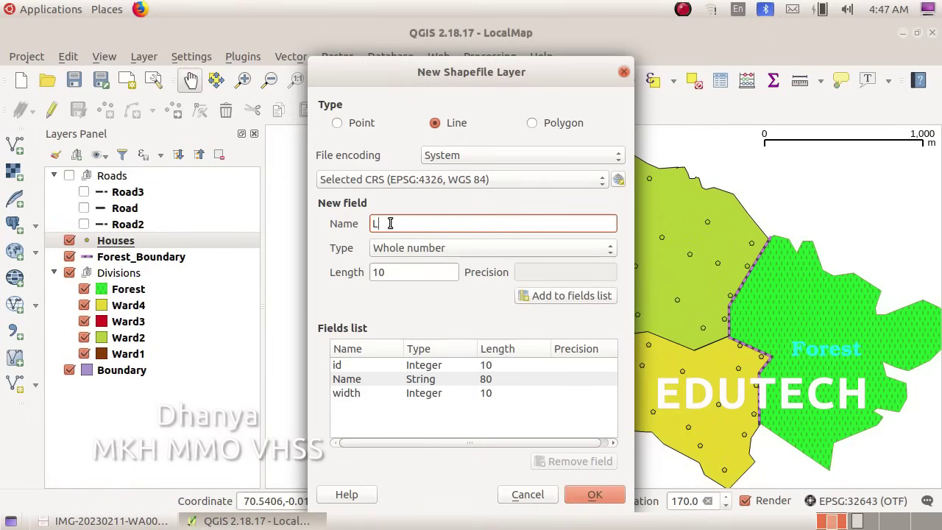
pyautogui.write('ength')
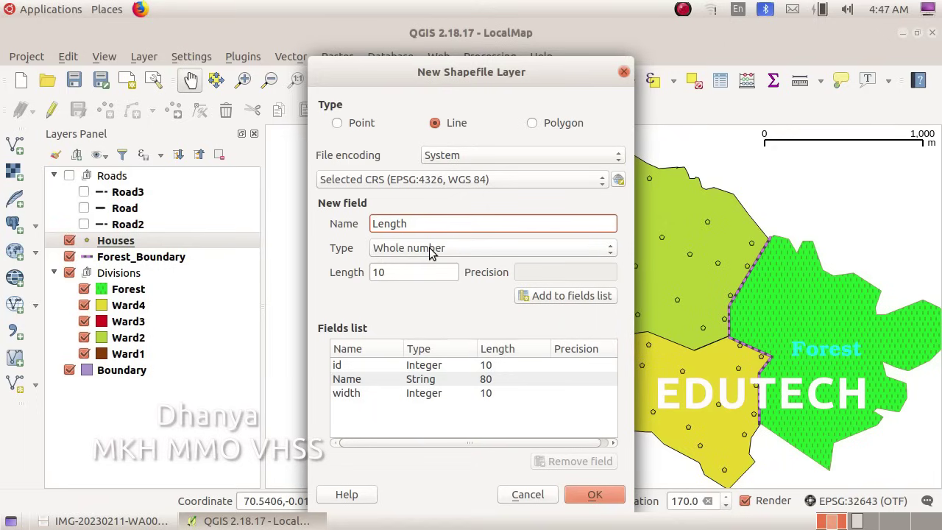
pyautogui.click(588, 302)
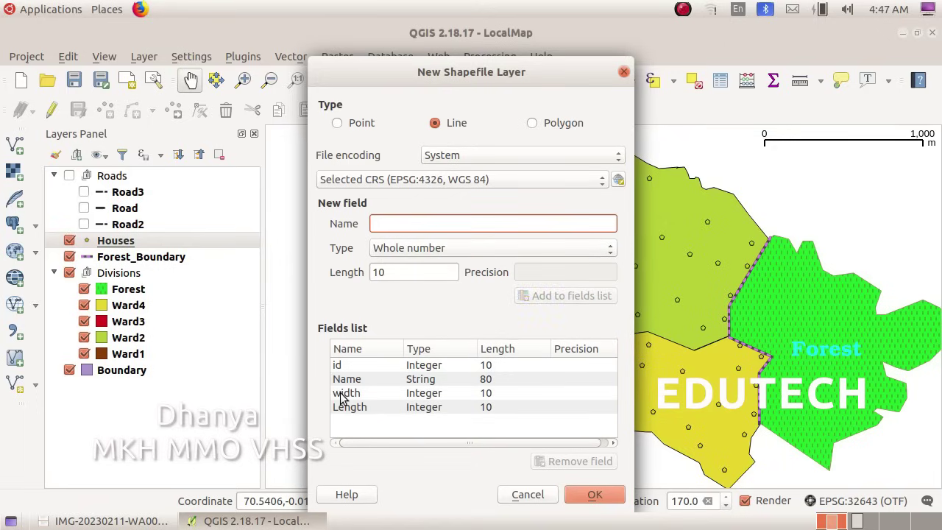
# Verify the fields against the question image, then create the line layer and save it as River in the Exam10 folder
pyautogui.click(107, 521)
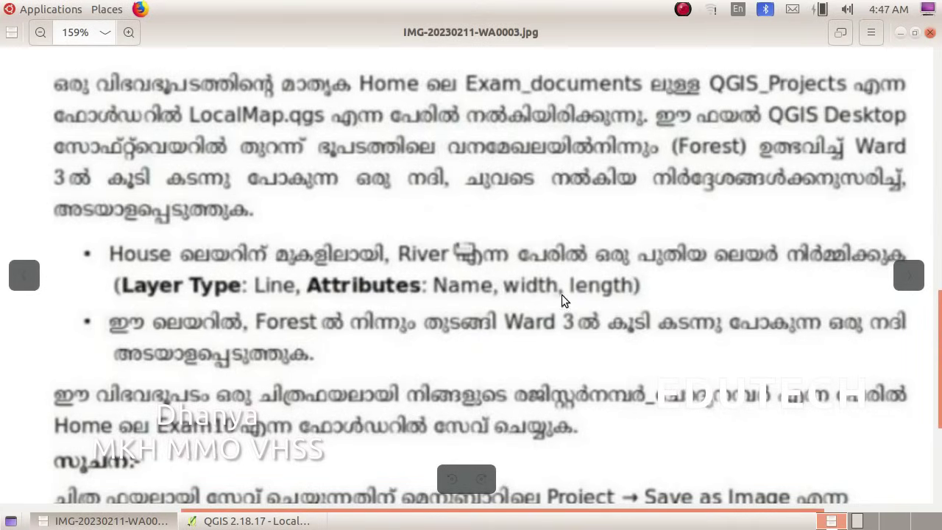
pyautogui.click(249, 520)
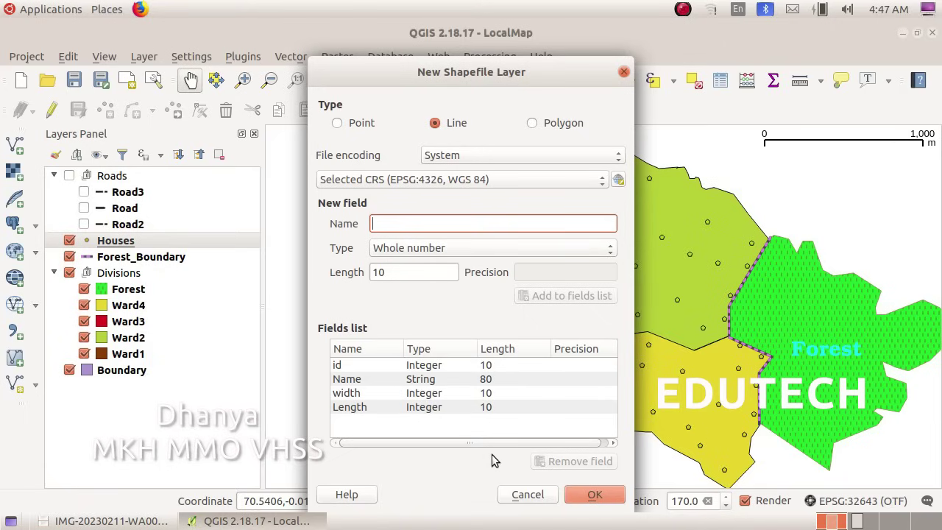
pyautogui.click(586, 495)
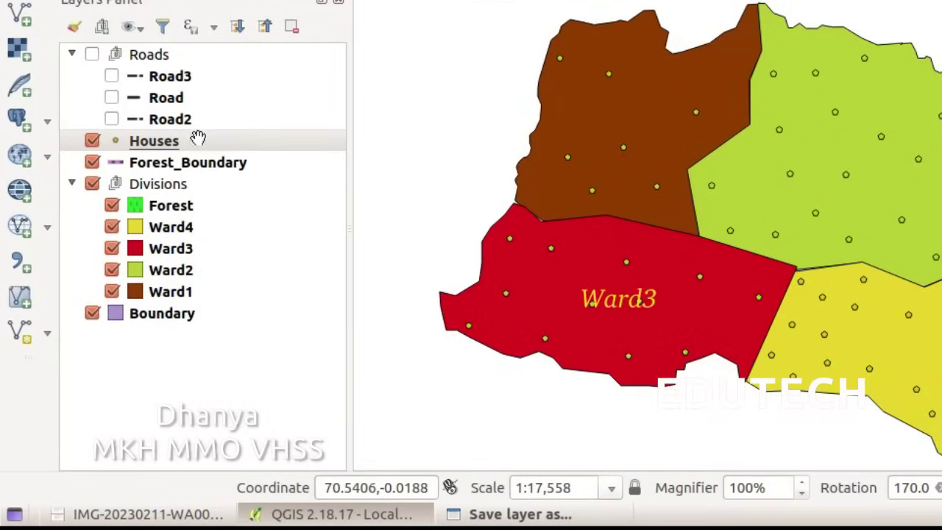
pyautogui.click(557, 520)
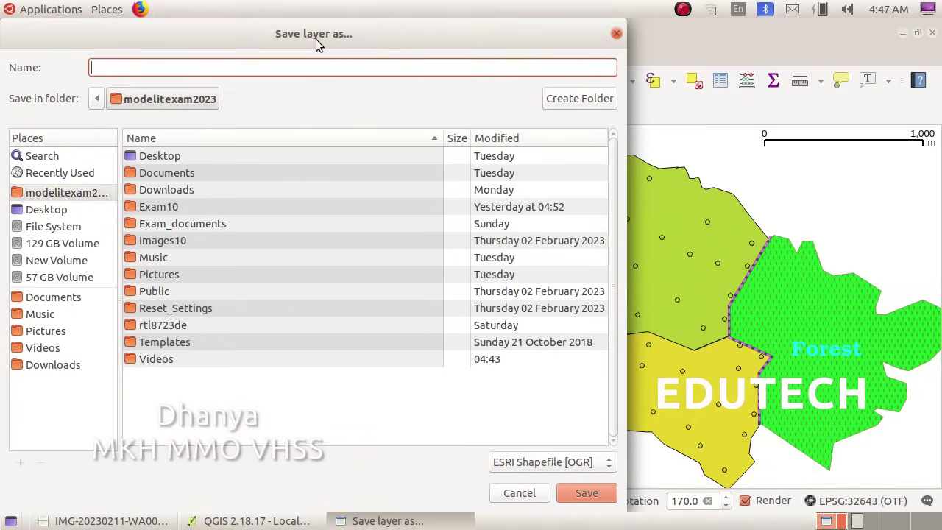
pyautogui.click(75, 193)
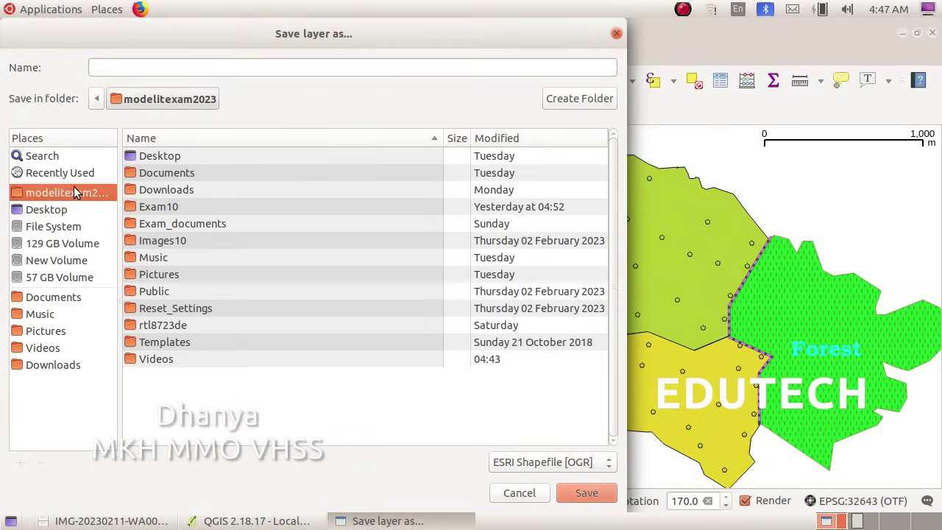
pyautogui.doubleClick(150, 206)
pyautogui.click(160, 64)
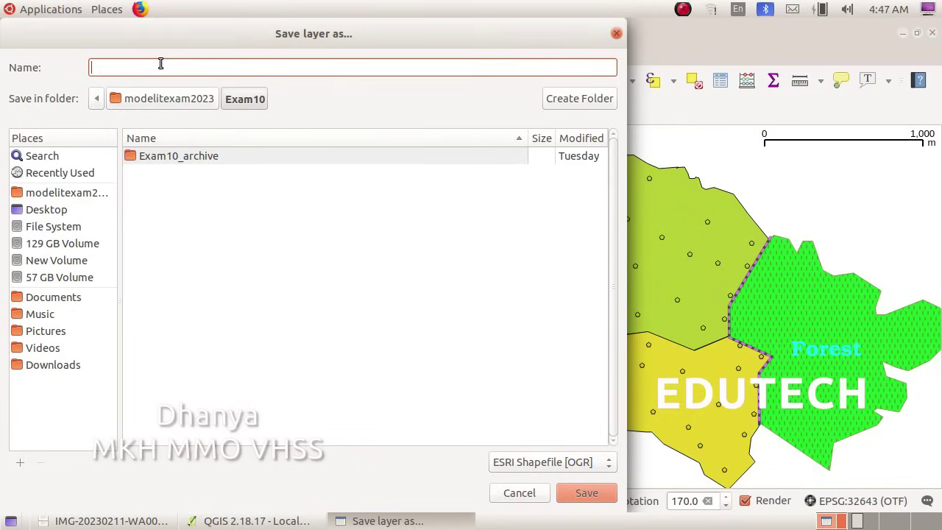
pyautogui.write('River')
pyautogui.click(582, 491)
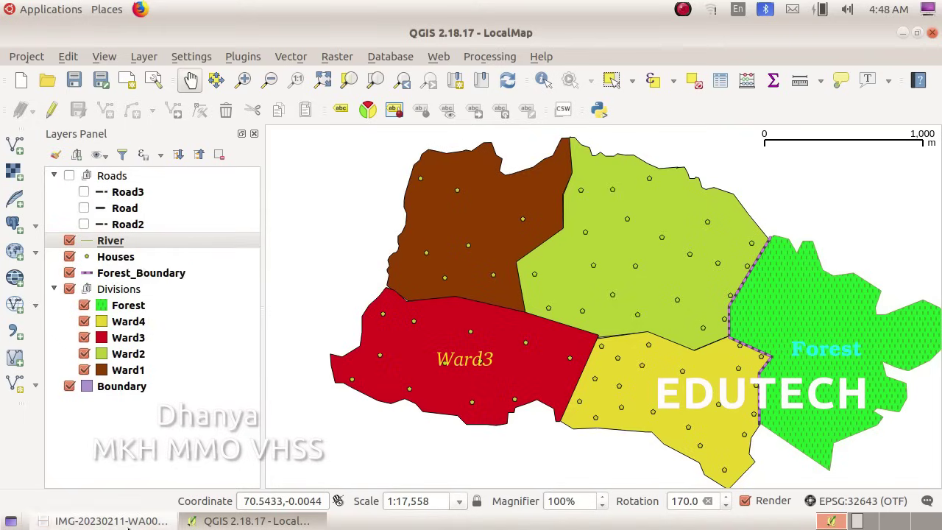
# Enable editing on the River layer and draw a line from the Forest's eastern edge across Ward4 to Ward3's western edge
pyautogui.click(110, 520)
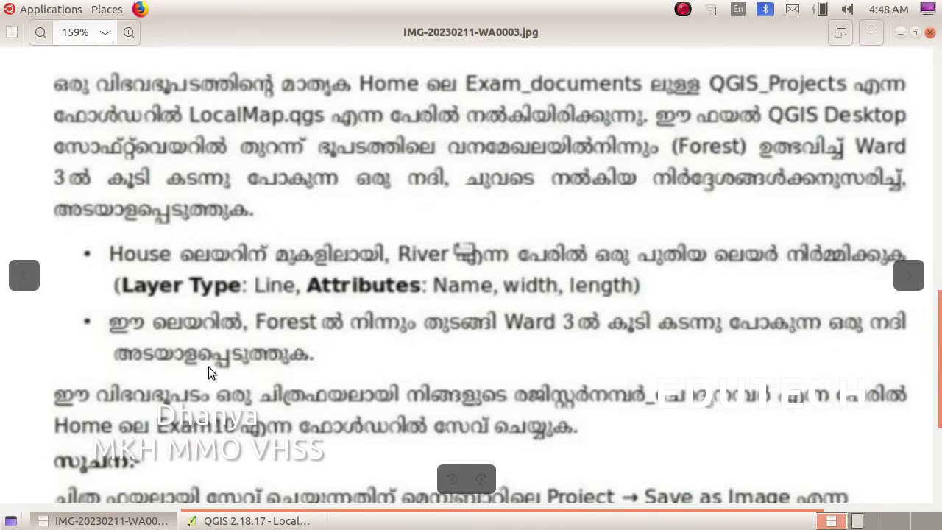
pyautogui.click(314, 521)
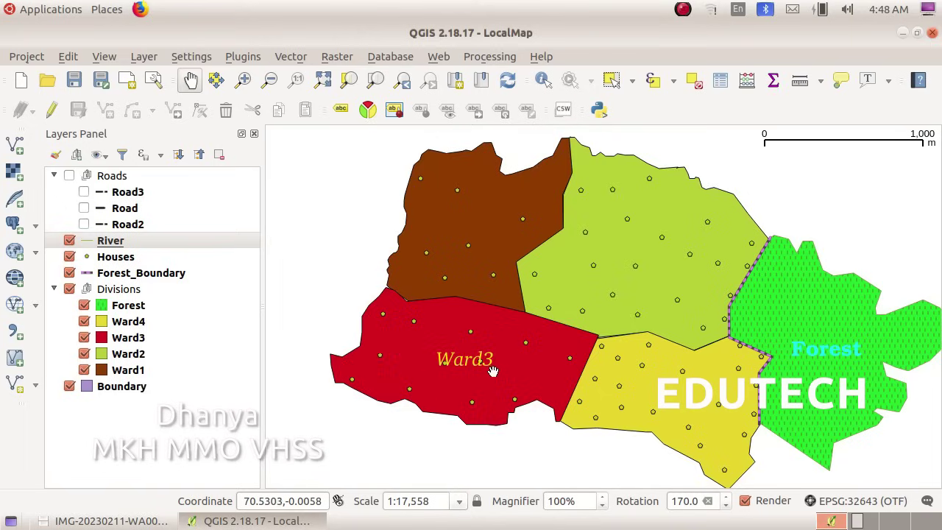
pyautogui.click(95, 245)
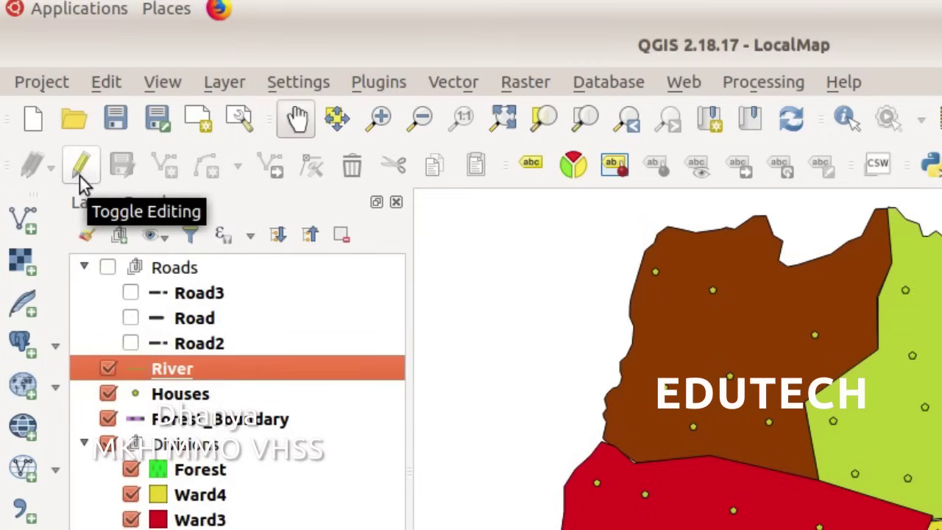
pyautogui.click(80, 167)
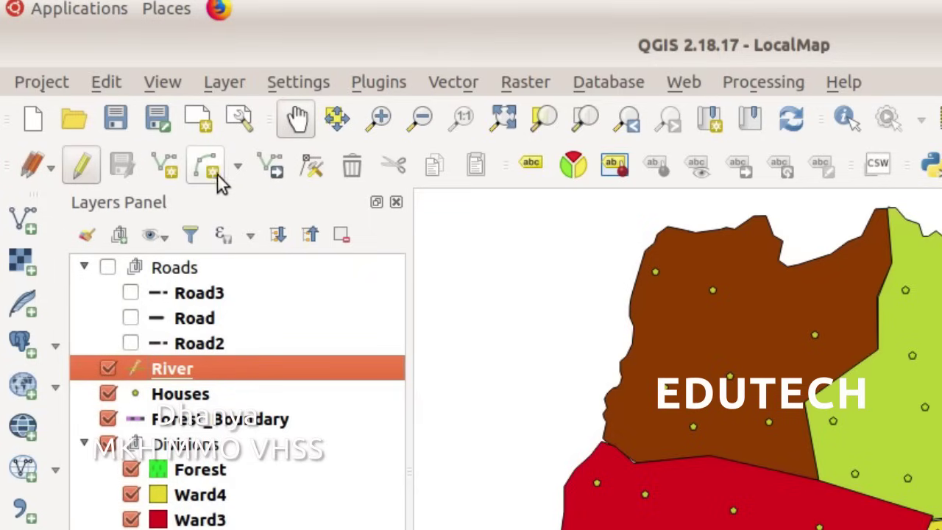
pyautogui.click(169, 178)
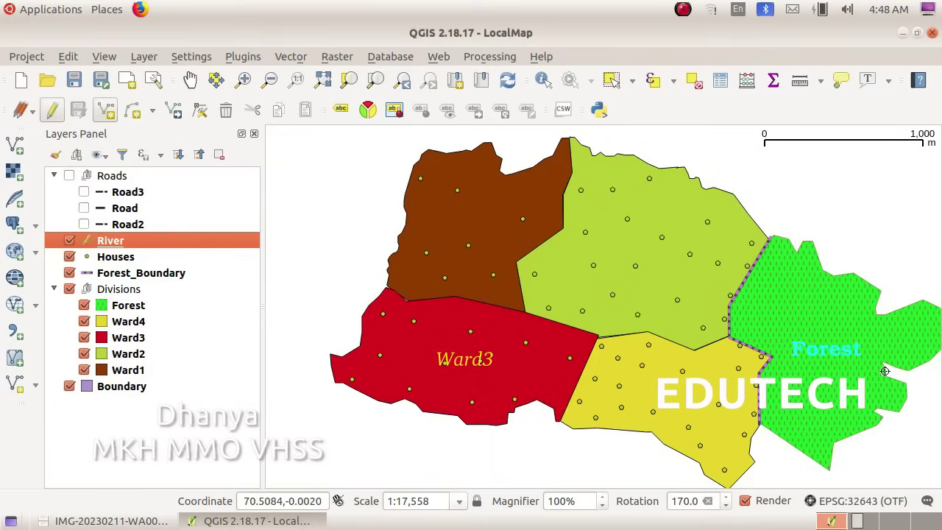
pyautogui.click(884, 371)
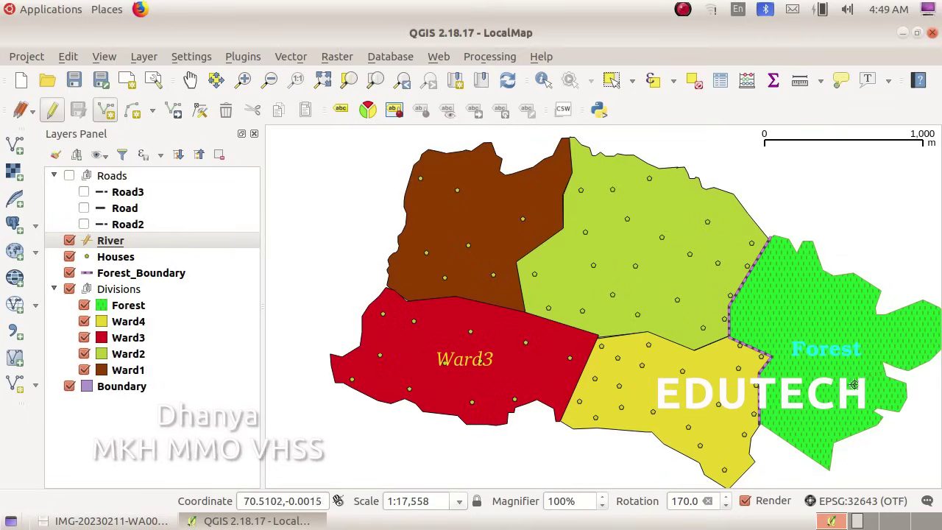
pyautogui.click(799, 408)
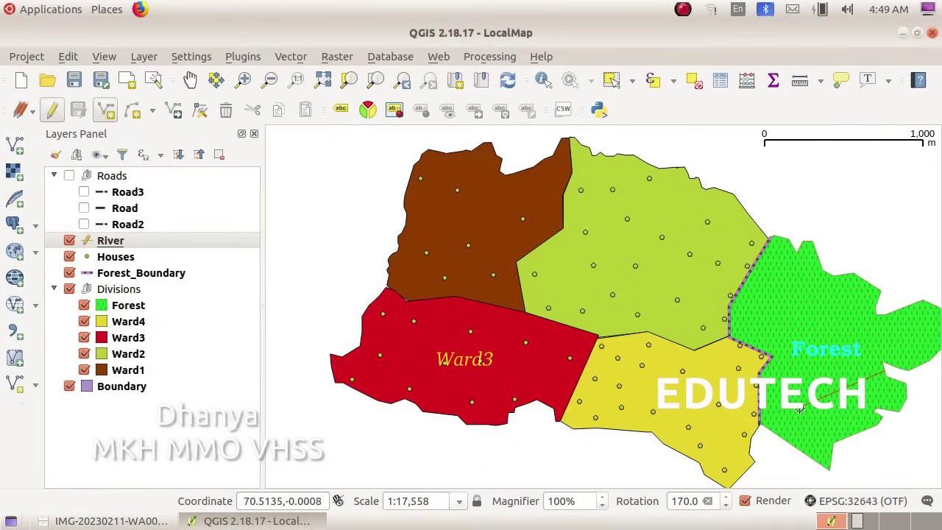
pyautogui.click(643, 377)
pyautogui.rightClick(333, 372)
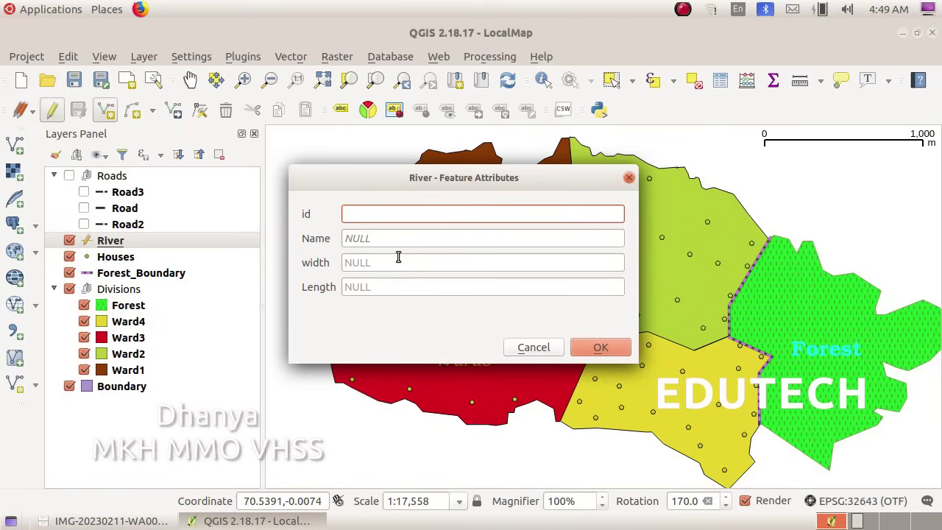
# Set the river feature's id to 2, Name to Chaliyar, width to 200 and Length to 500
pyautogui.write('2')
pyautogui.press('Tab')
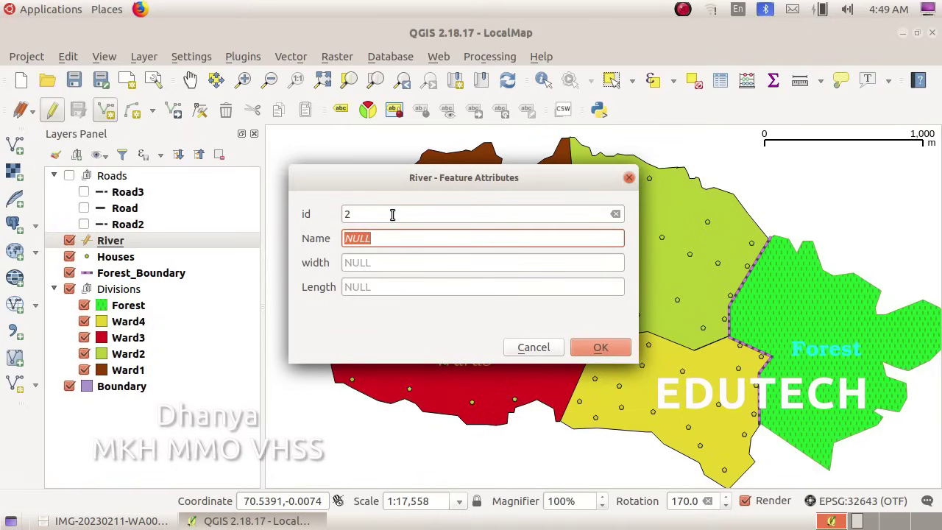
pyautogui.write('Chaliyar')
pyautogui.press('Tab')
pyautogui.write('200')
pyautogui.press('Tab')
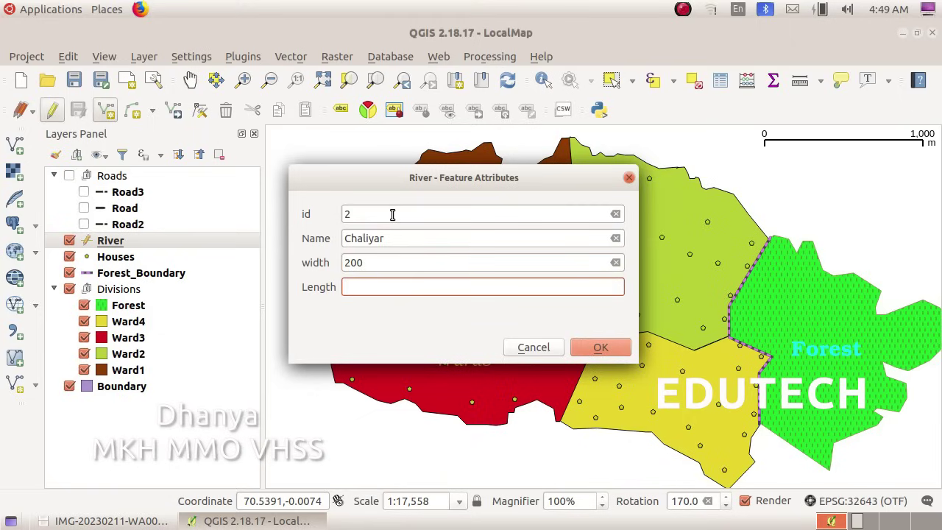
pyautogui.write('500')
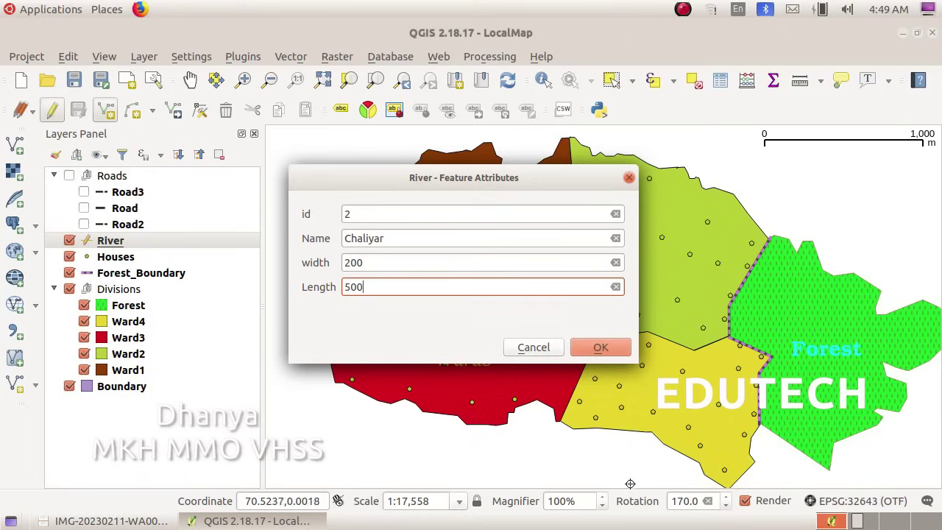
pyautogui.click(601, 347)
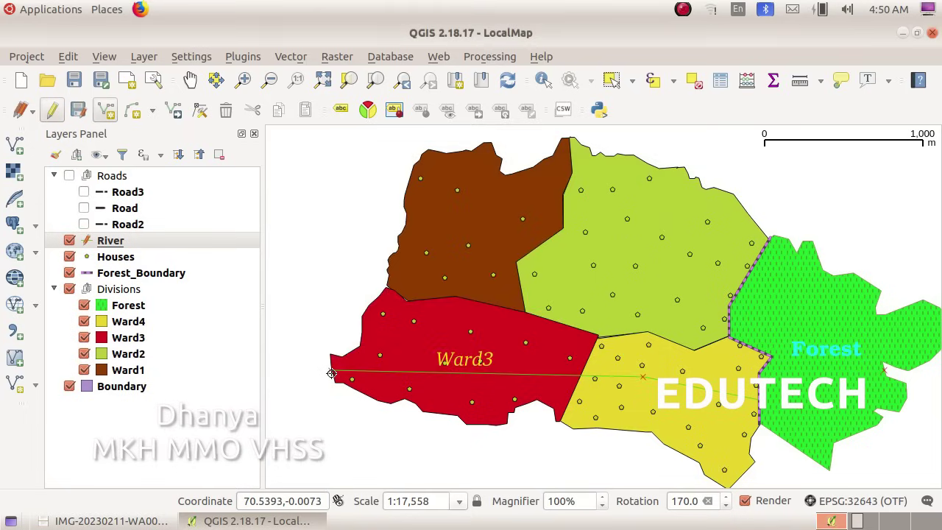
# Save the map as a PNG image in the Exam10 folder, named with the register number followed by _1
pyautogui.click(111, 521)
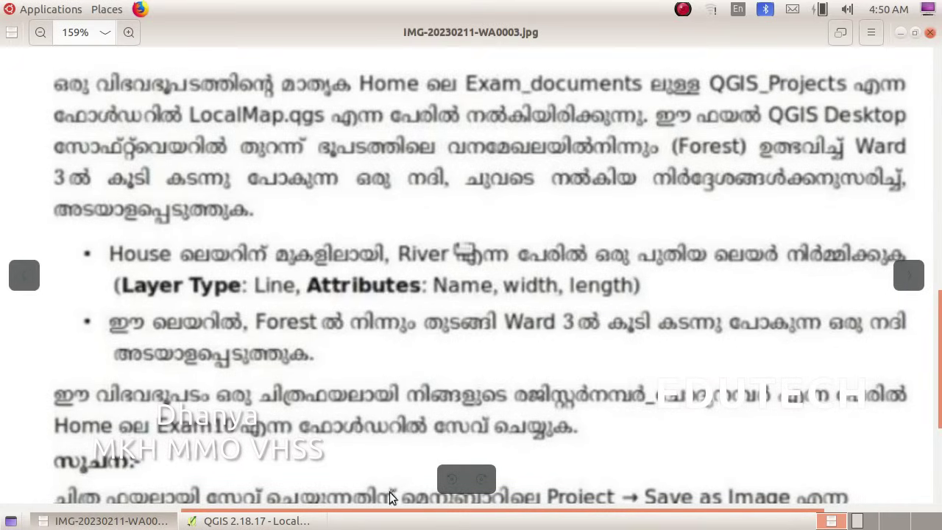
pyautogui.click(301, 520)
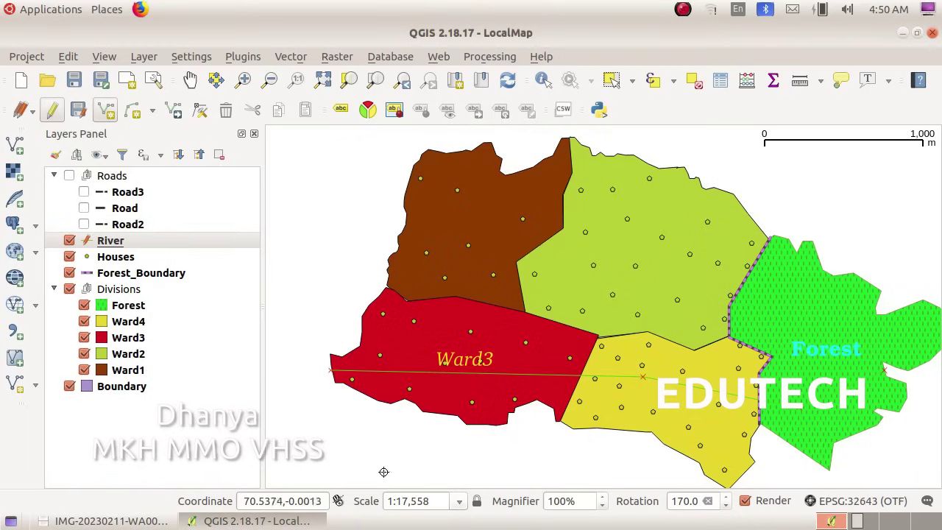
pyautogui.click(27, 57)
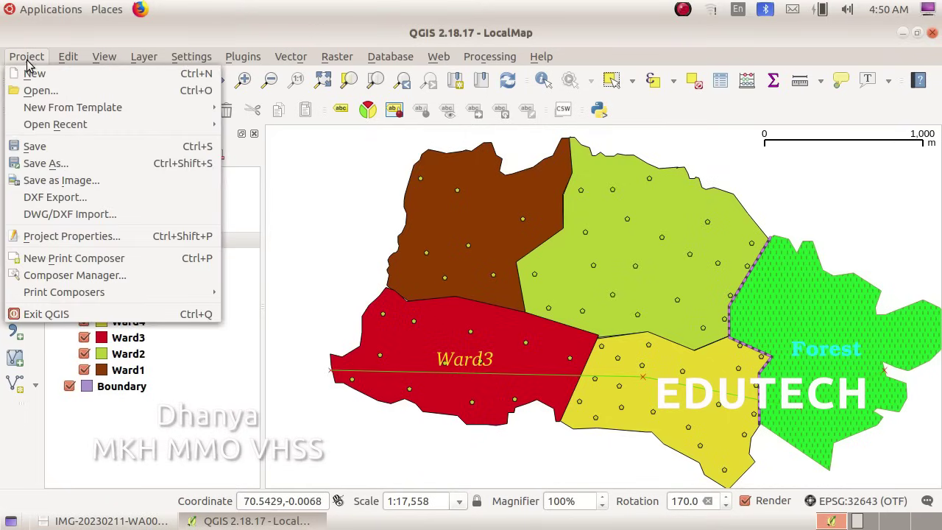
pyautogui.click(94, 185)
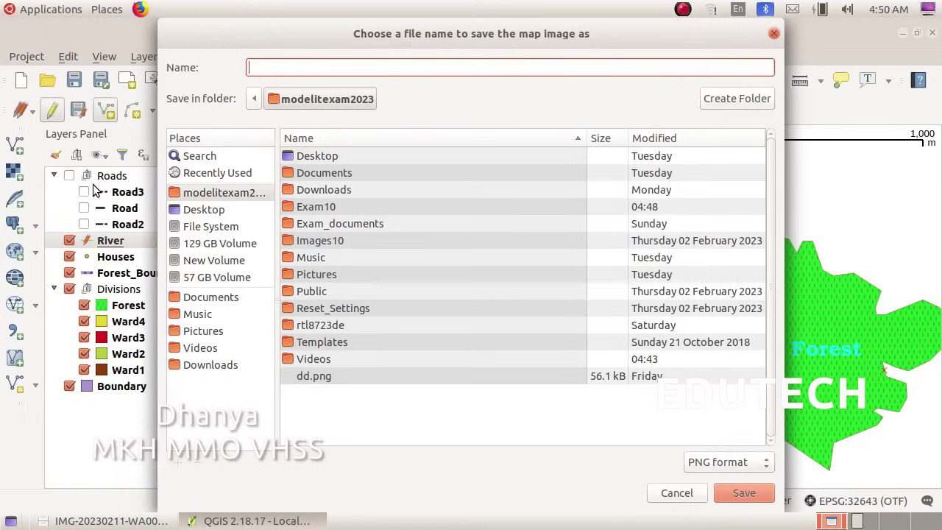
pyautogui.click(234, 192)
pyautogui.doubleClick(324, 206)
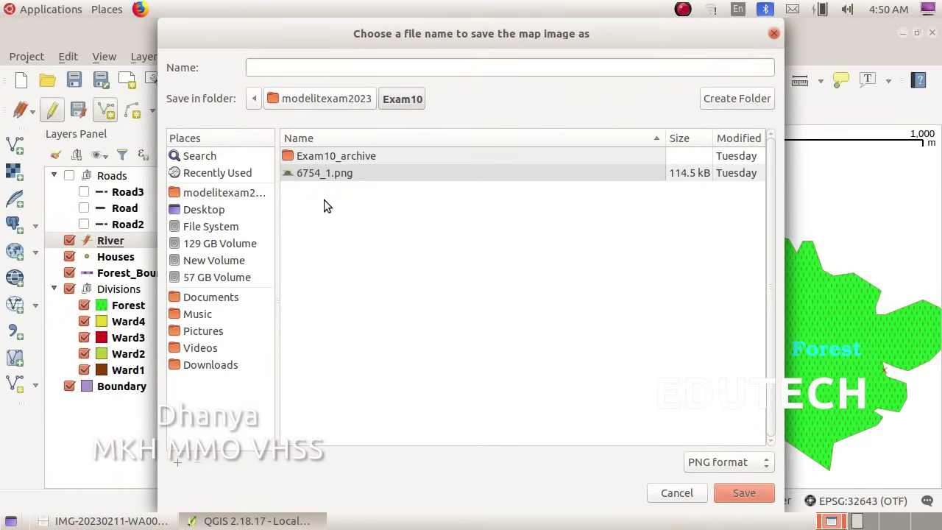
pyautogui.click(295, 68)
pyautogui.write('456783')
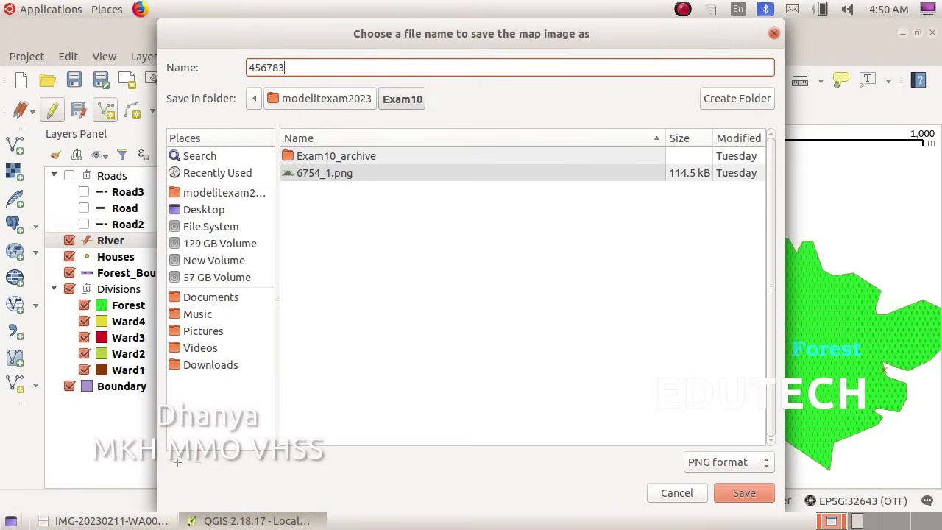
pyautogui.write('_1')
pyautogui.click(745, 493)
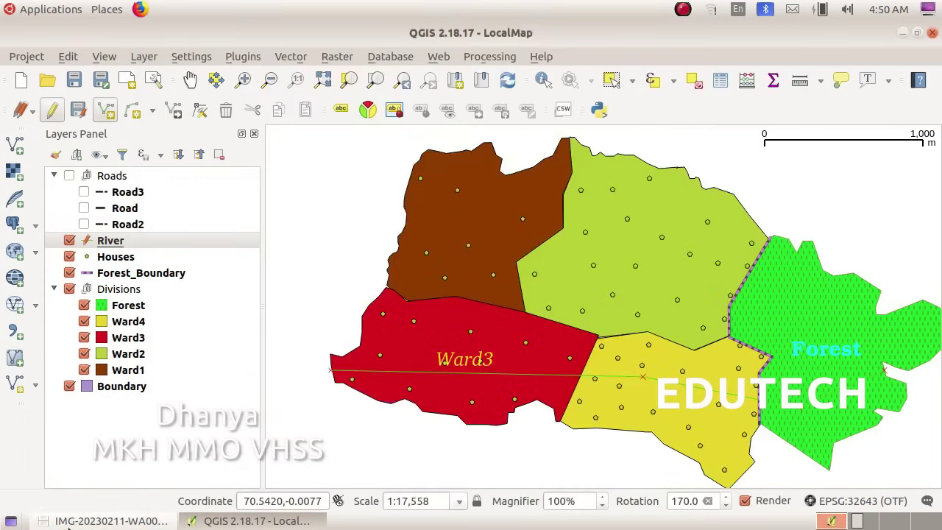
# Read the next question in IMG-20230211-WA0004.jpg about the Roads layer, the ward colour change and saving the map
pyautogui.click(81, 521)
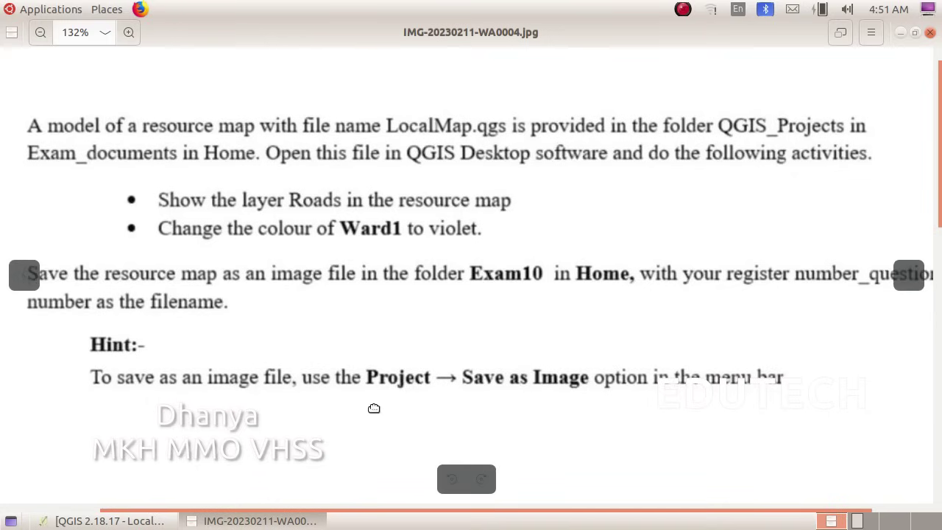
pyautogui.scroll(-5, 367, 236)
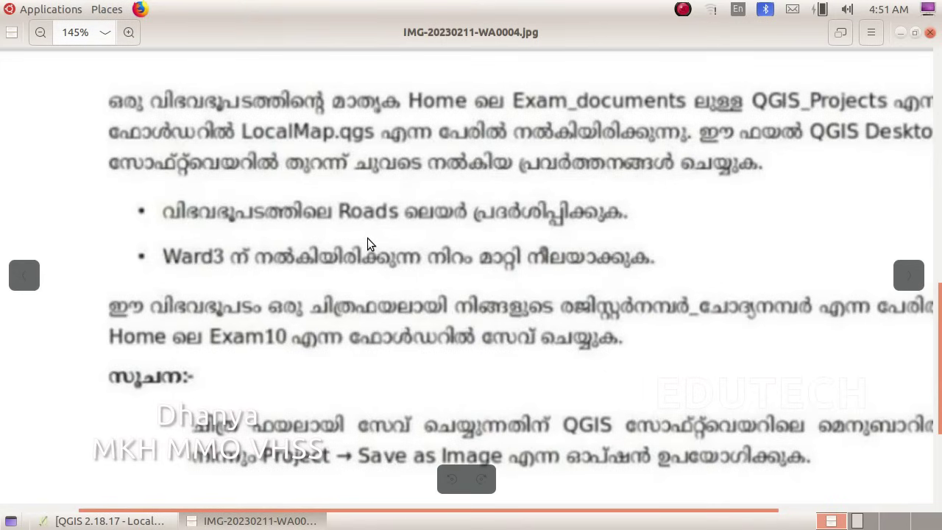
pyautogui.hscroll(2, 367, 239)
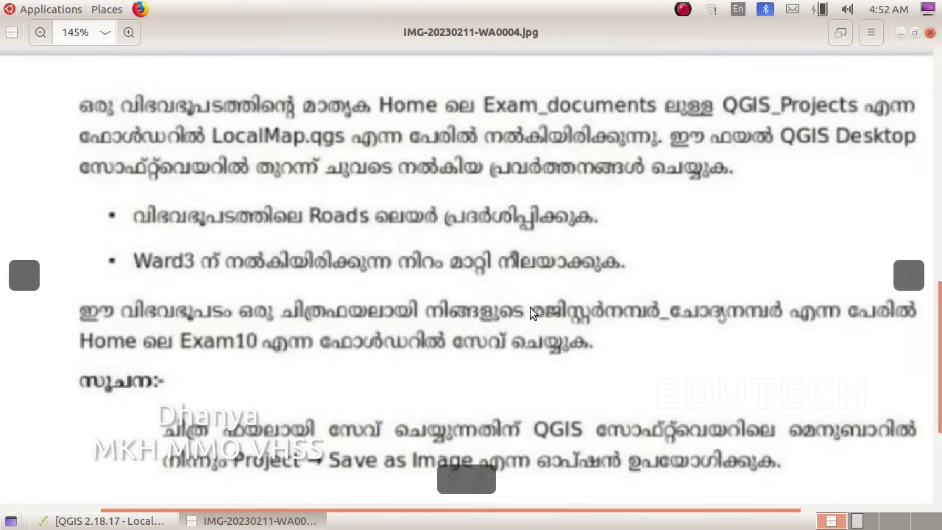
# Start a new QGIS Desktop session and dismiss the startup tips
pyautogui.click(47, 11)
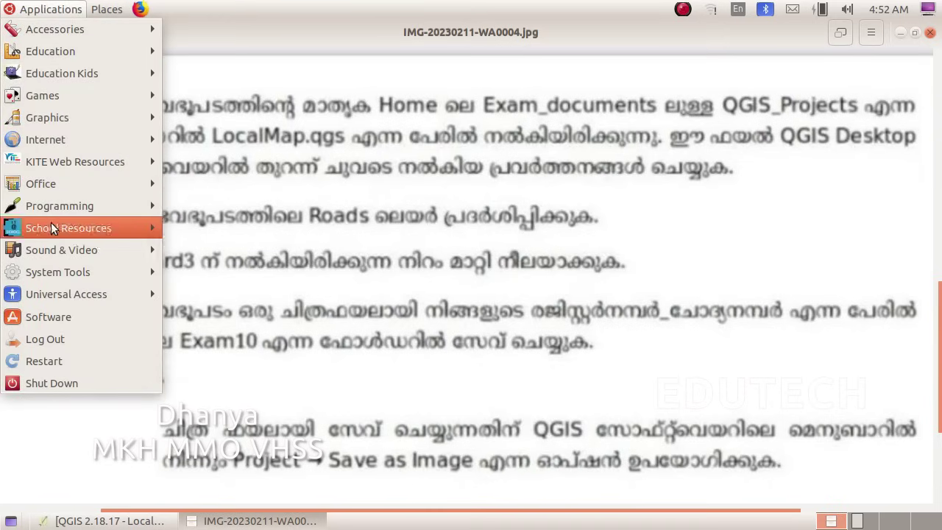
pyautogui.moveTo(104, 53)
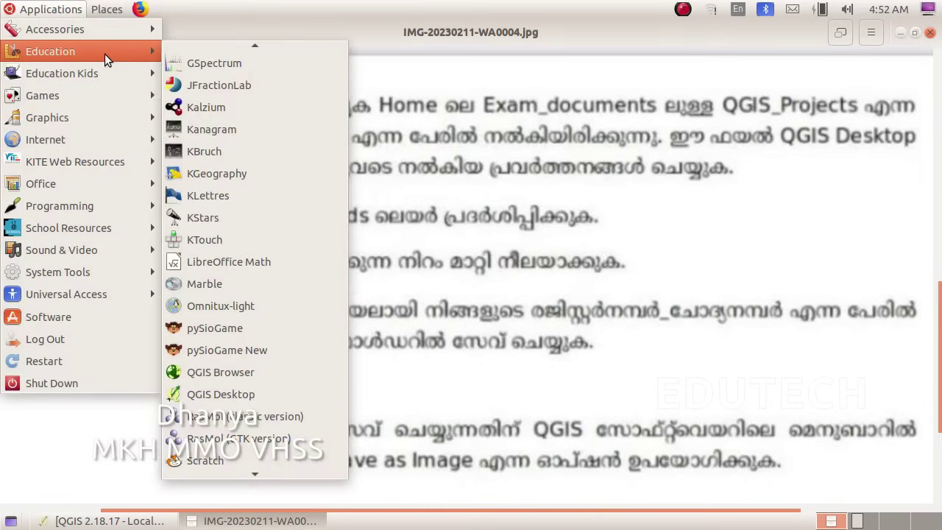
pyautogui.click(255, 394)
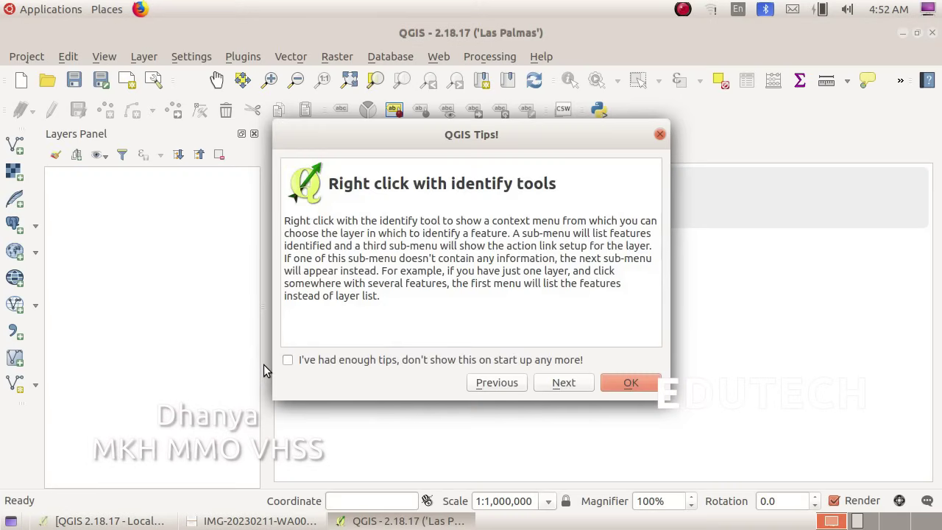
pyautogui.click(634, 384)
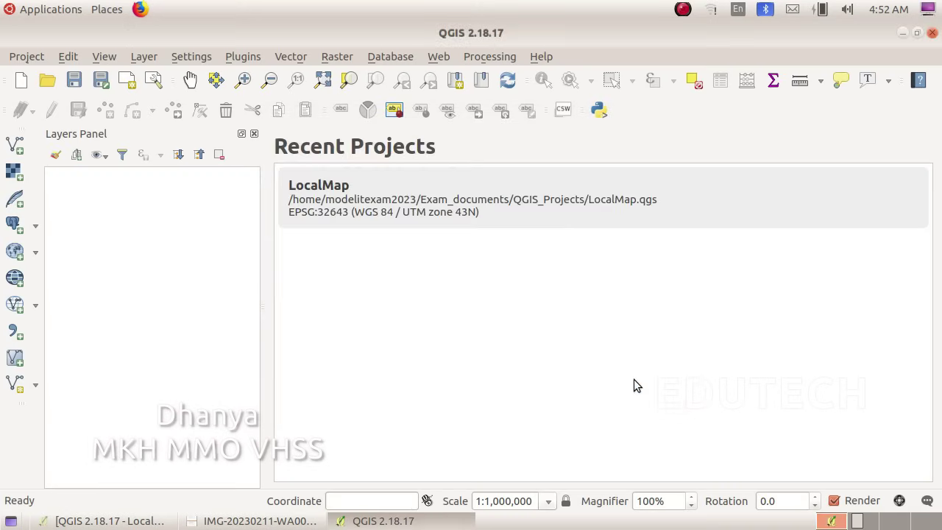
# Open the project LocalMap.qgs from the QGIS_Projects folder inside Exam_documents in the home folder
pyautogui.click(27, 57)
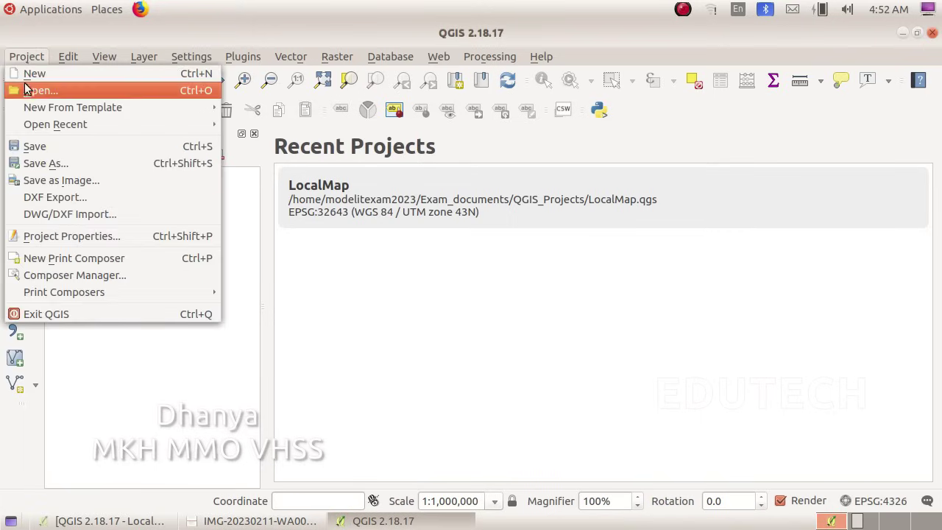
pyautogui.click(26, 89)
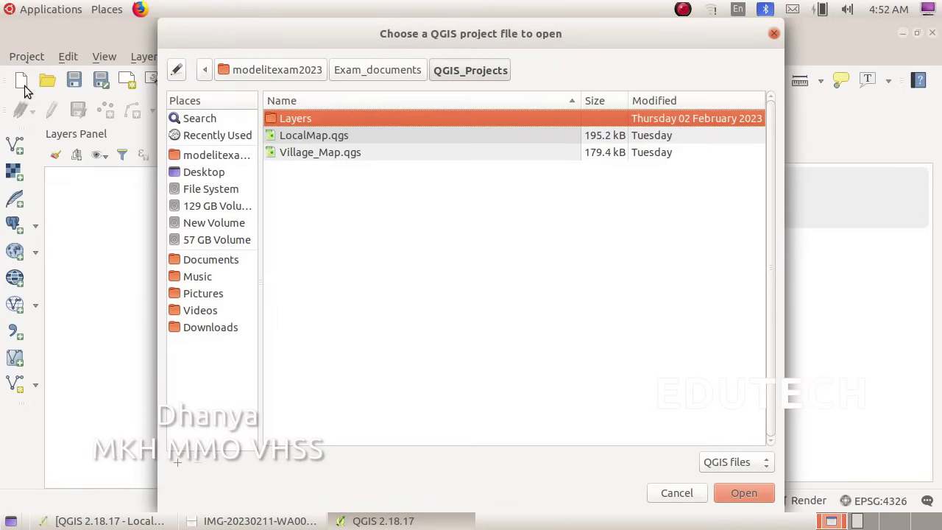
pyautogui.click(237, 156)
pyautogui.doubleClick(294, 187)
pyautogui.doubleClick(303, 117)
pyautogui.doubleClick(302, 135)
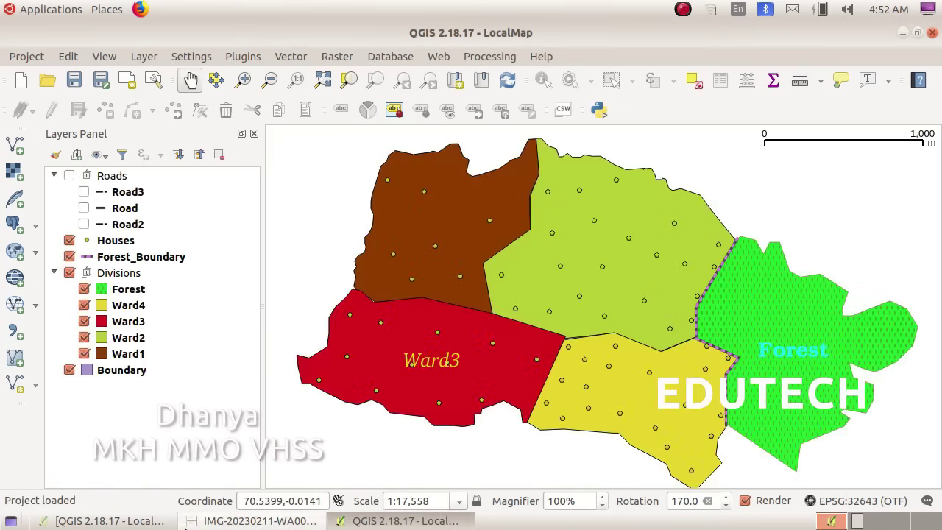
# Check the question in IMG-20230211-WA0004.jpg and make the Roads layer group visible on the map
pyautogui.click(165, 521)
pyautogui.click(220, 521)
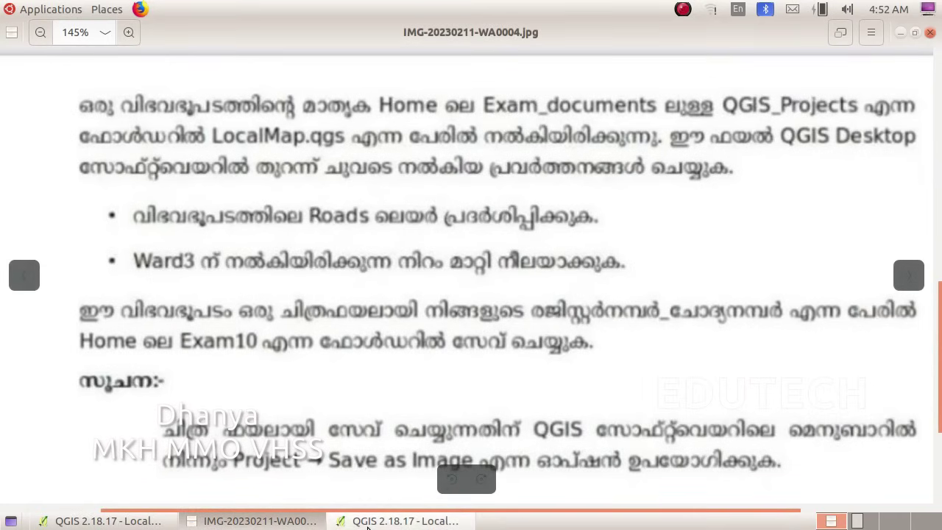
pyautogui.click(405, 521)
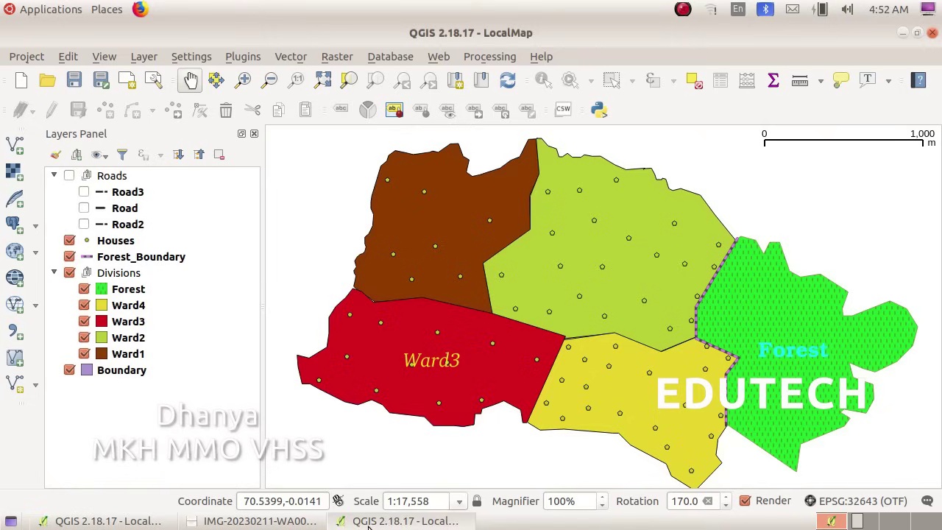
pyautogui.click(69, 176)
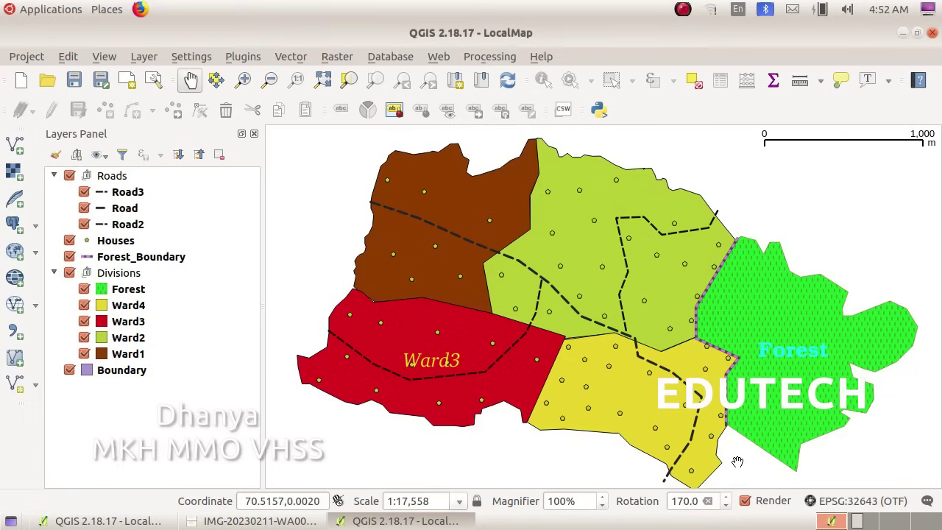
# Recheck the ward colour instruction in the question image and open the layer properties of Ward3
pyautogui.click(261, 514)
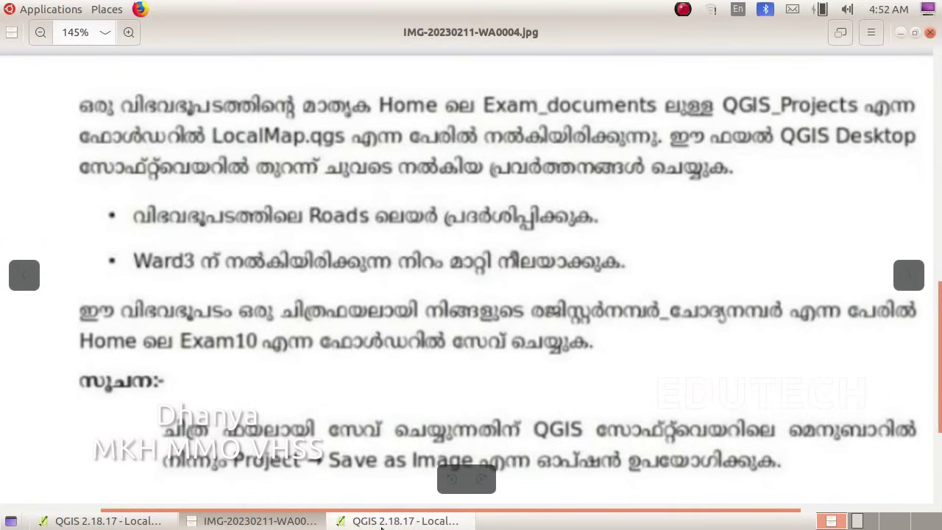
pyautogui.click(406, 519)
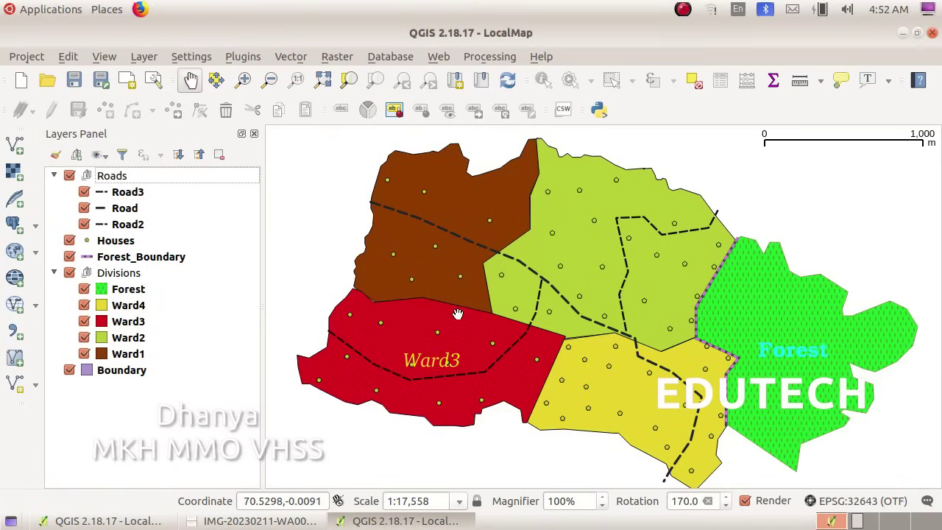
pyautogui.press('Right')
pyautogui.press('Left')
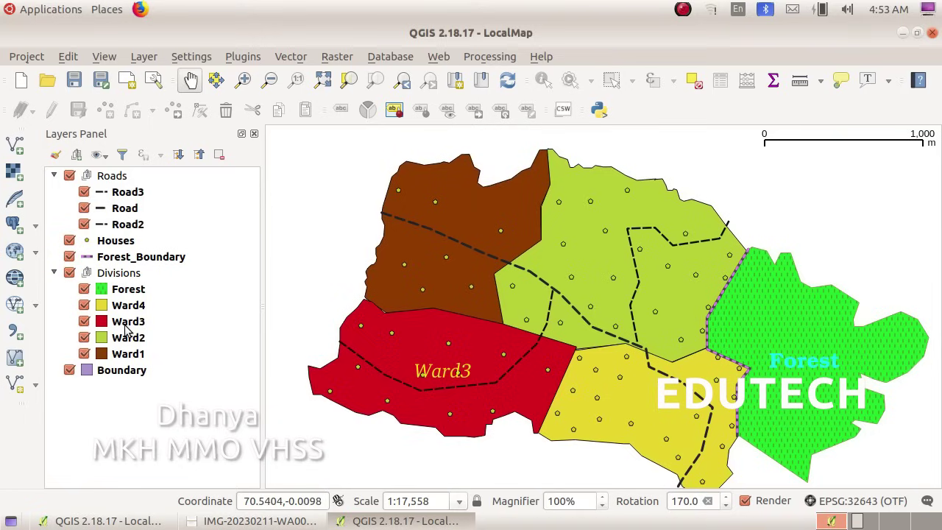
pyautogui.click(126, 329)
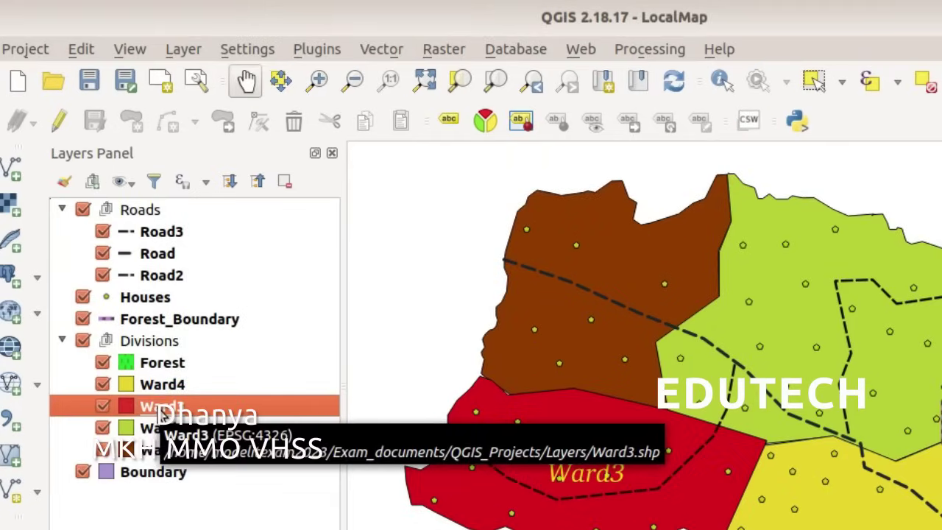
pyautogui.rightClick(129, 328)
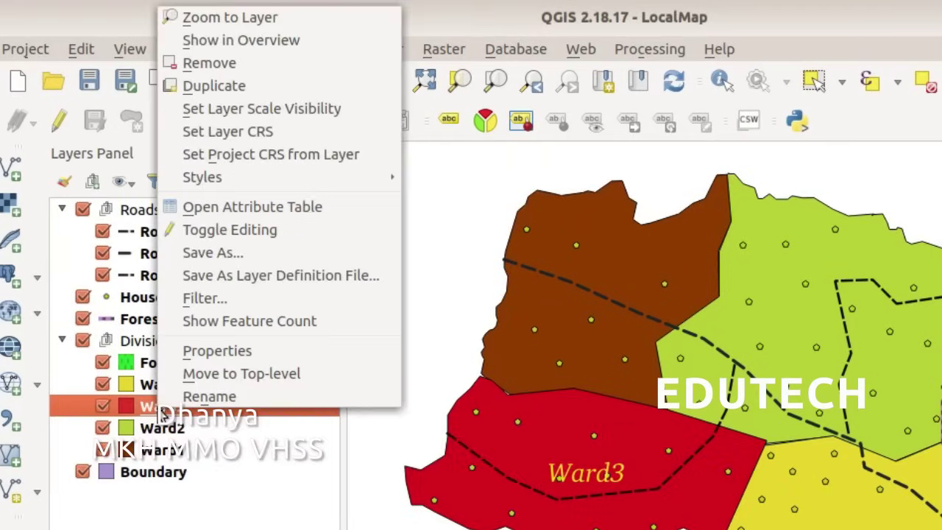
pyautogui.click(261, 357)
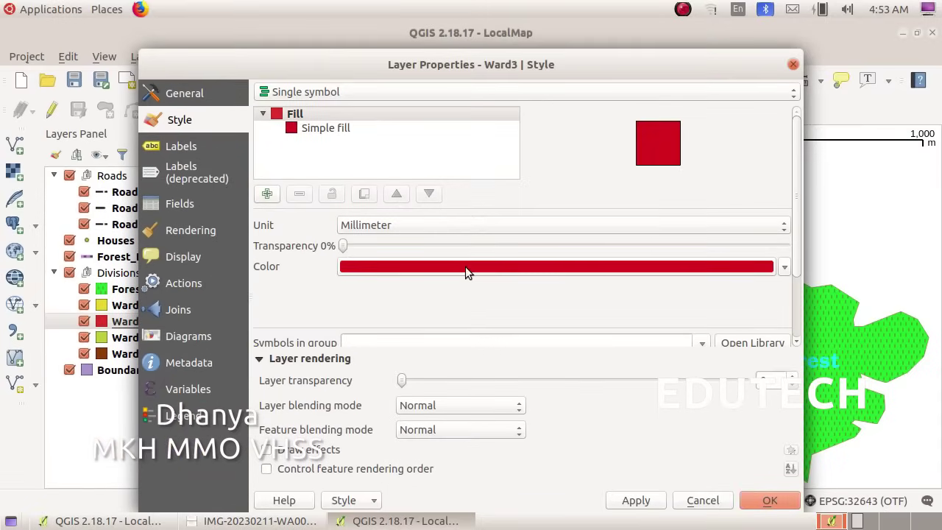
# Set the Ward3 fill colour to #bf0fcf and apply the style to the layer
pyautogui.click(468, 270)
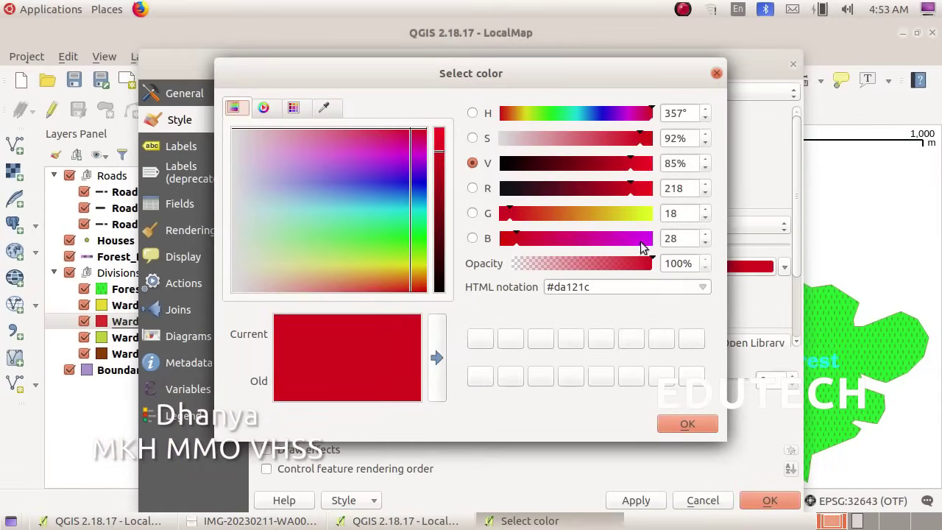
pyautogui.click(641, 239)
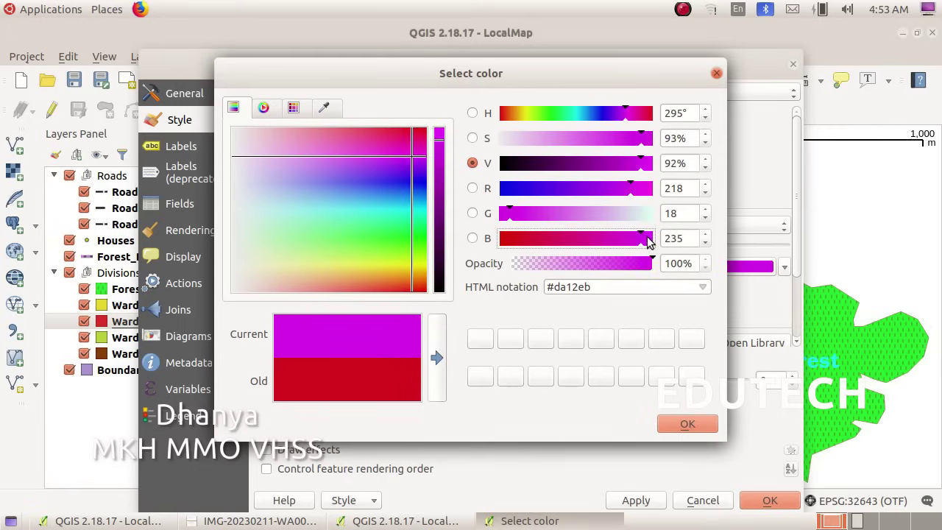
pyautogui.click(440, 158)
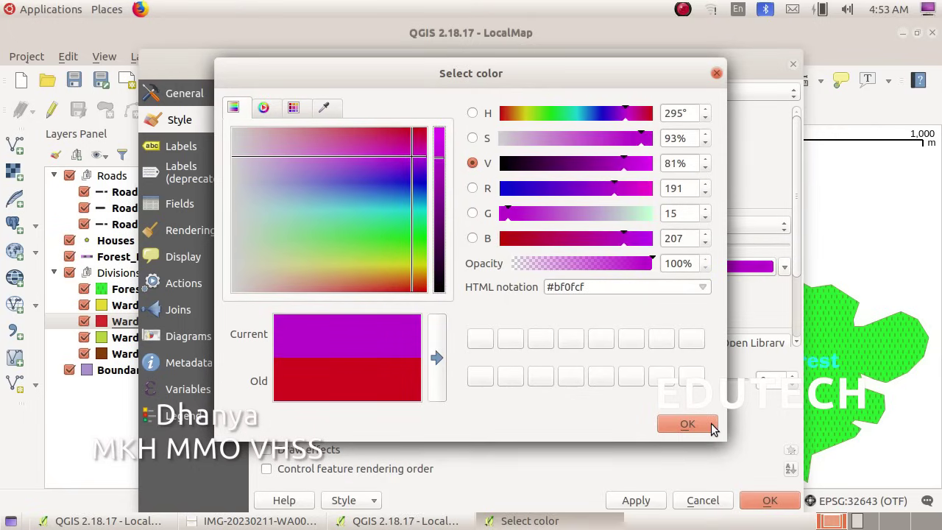
pyautogui.click(688, 424)
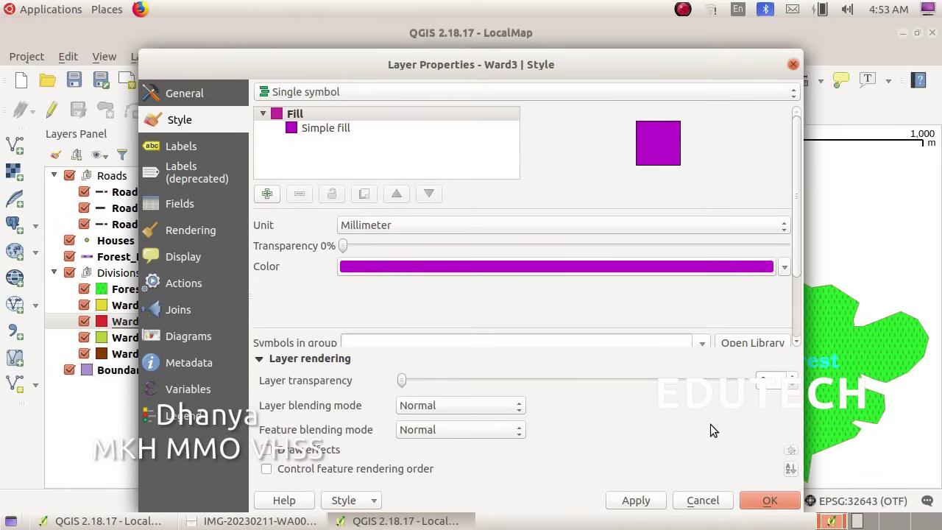
pyautogui.click(647, 501)
pyautogui.click(756, 504)
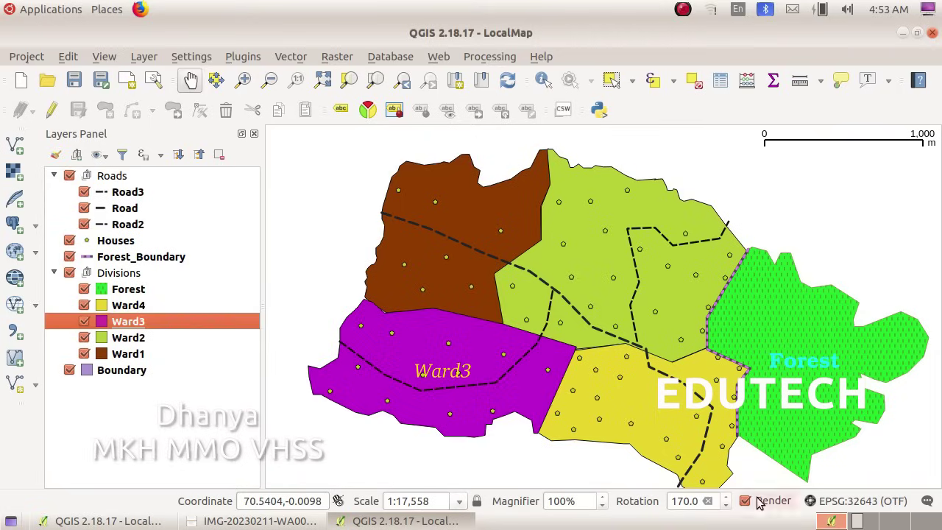
# Recheck the saving instruction and save the map as a PNG image in the Exam10 folder, named with the register number followed by _1
pyautogui.click(205, 524)
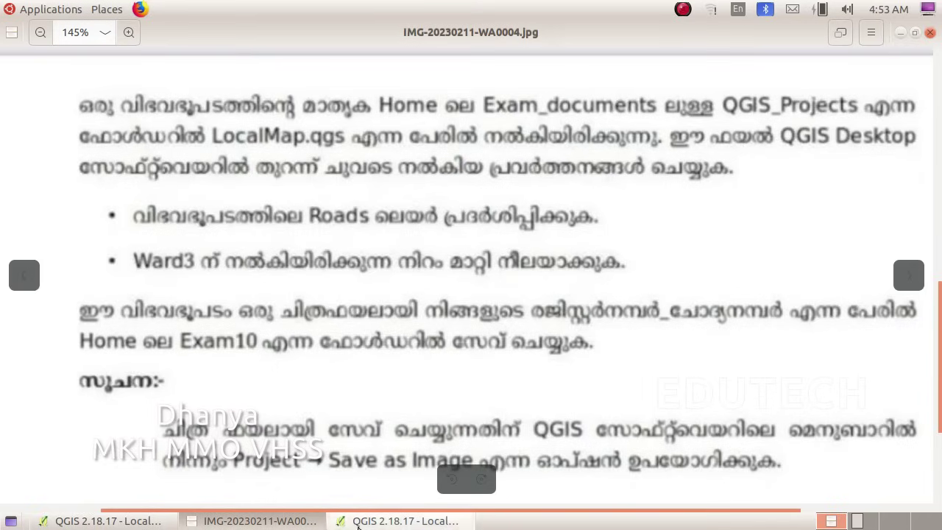
pyautogui.click(412, 521)
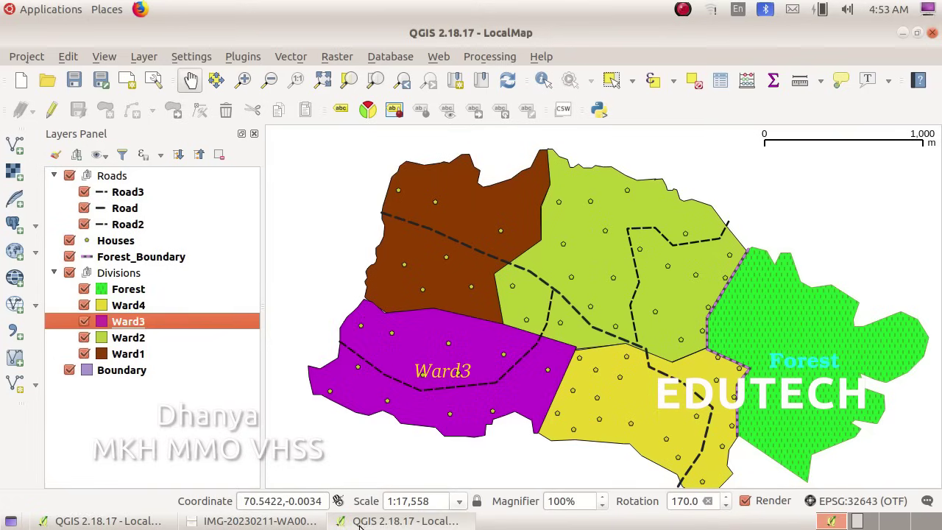
pyautogui.click(30, 59)
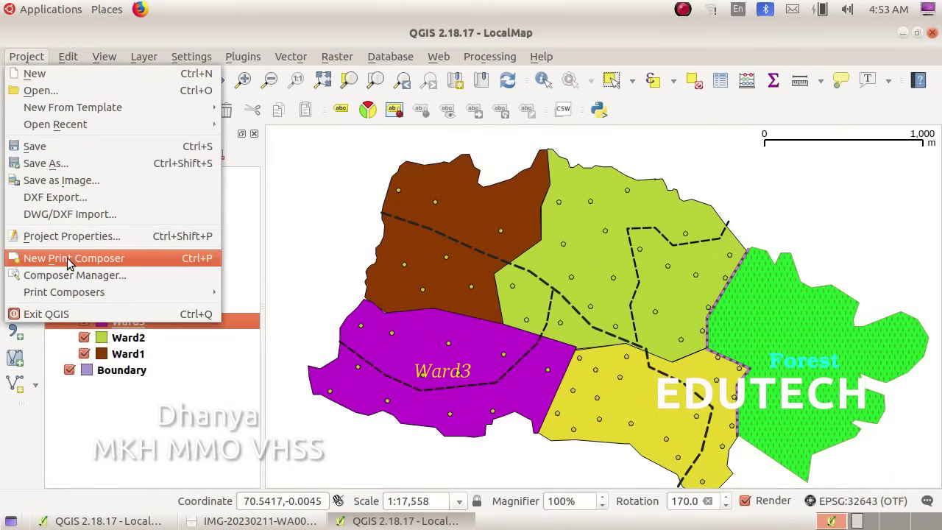
pyautogui.click(99, 182)
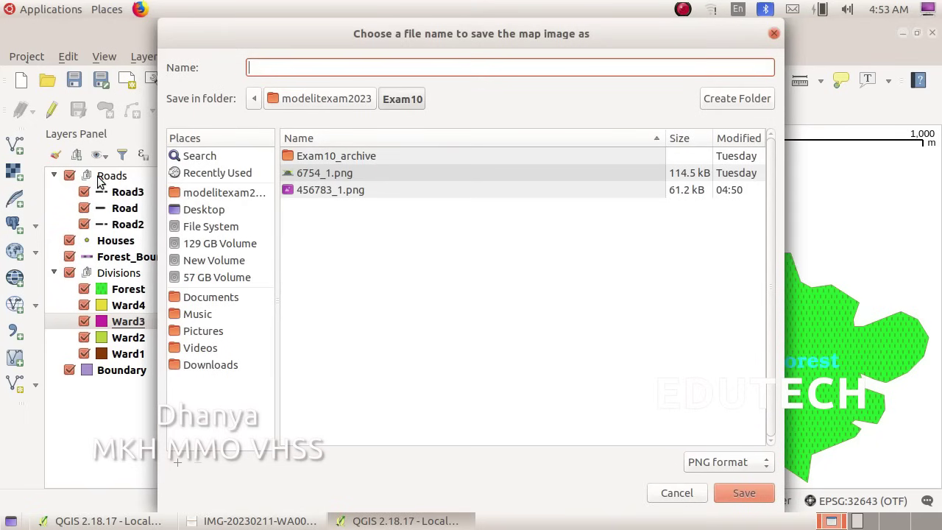
pyautogui.click(242, 190)
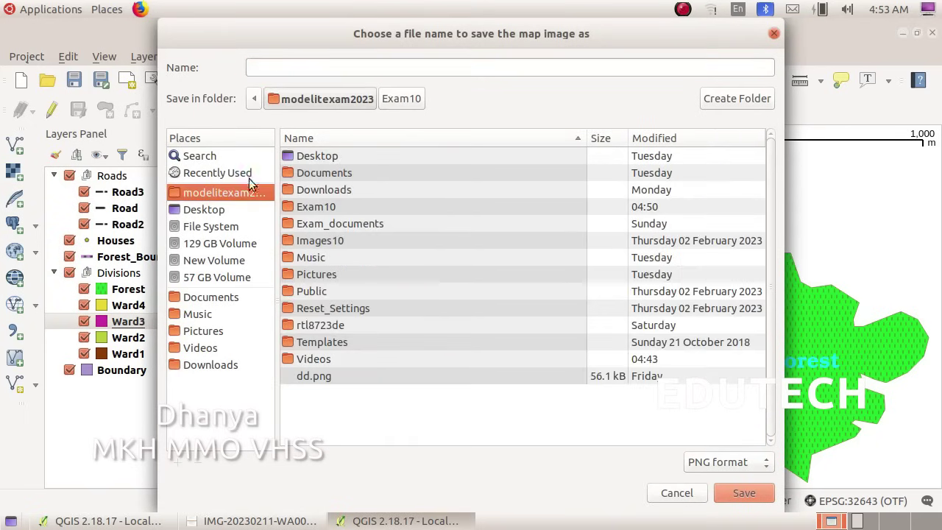
pyautogui.doubleClick(332, 212)
pyautogui.click(276, 66)
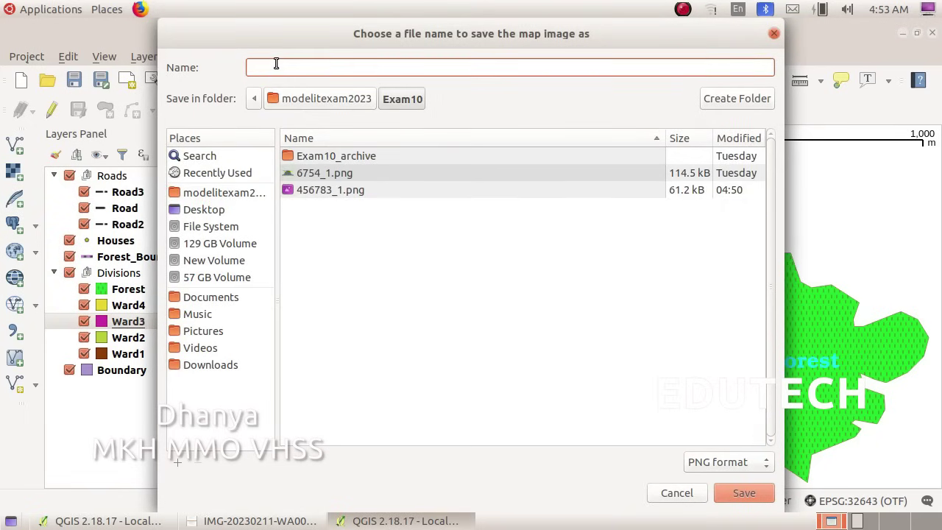
pyautogui.write('45678_1')
pyautogui.click(729, 494)
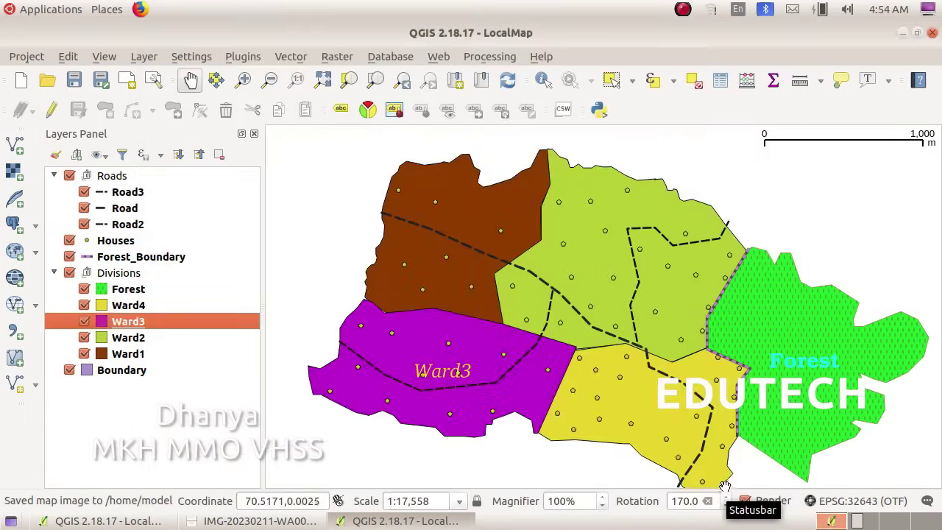